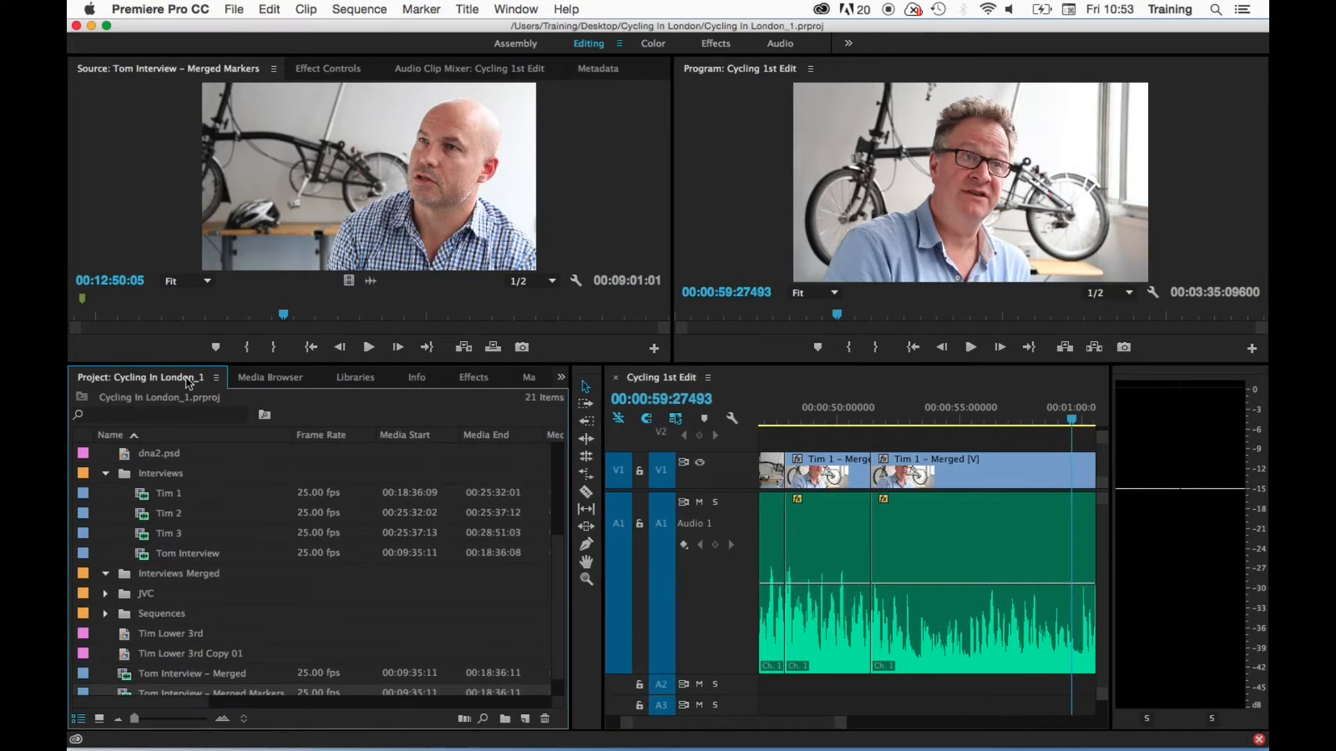
# Apply the Constant Power audio crossfade to the cut between the two interview clips on track A1 near 00:00:51.
pyautogui.click(483, 382)
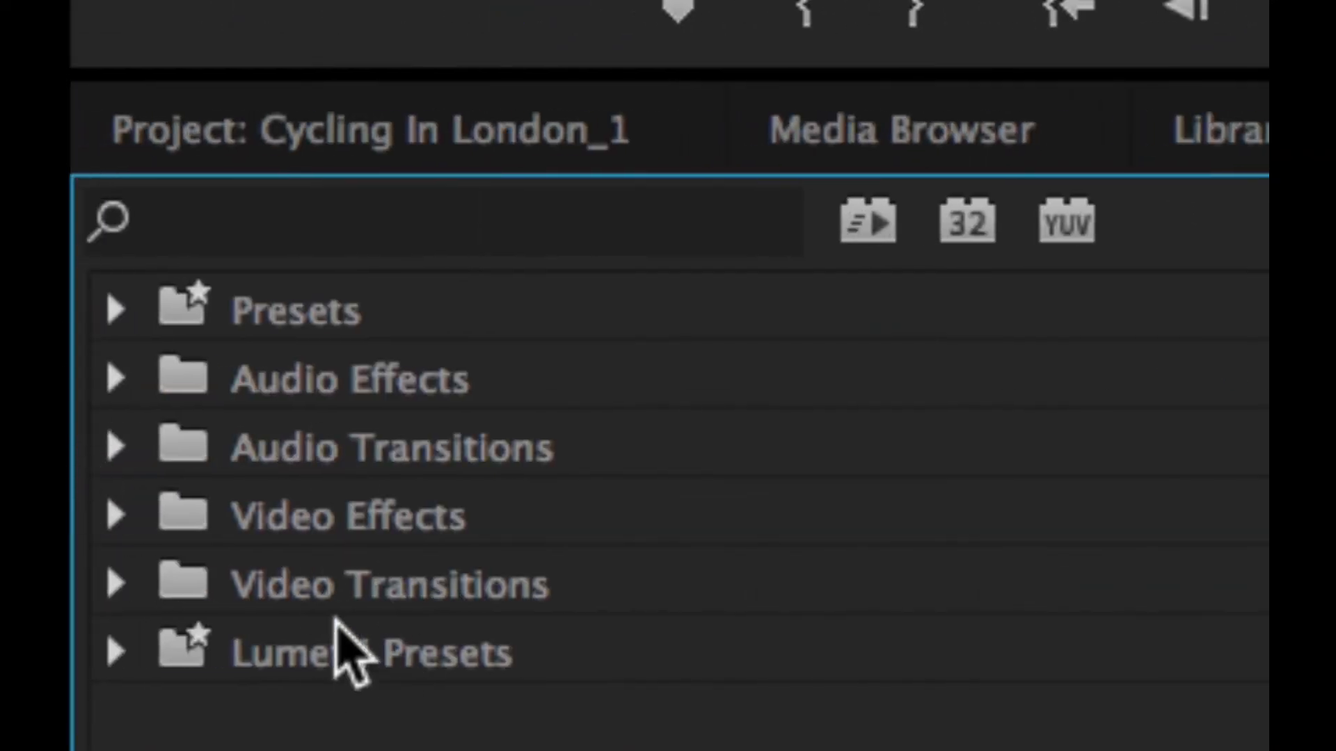
pyautogui.click(114, 449)
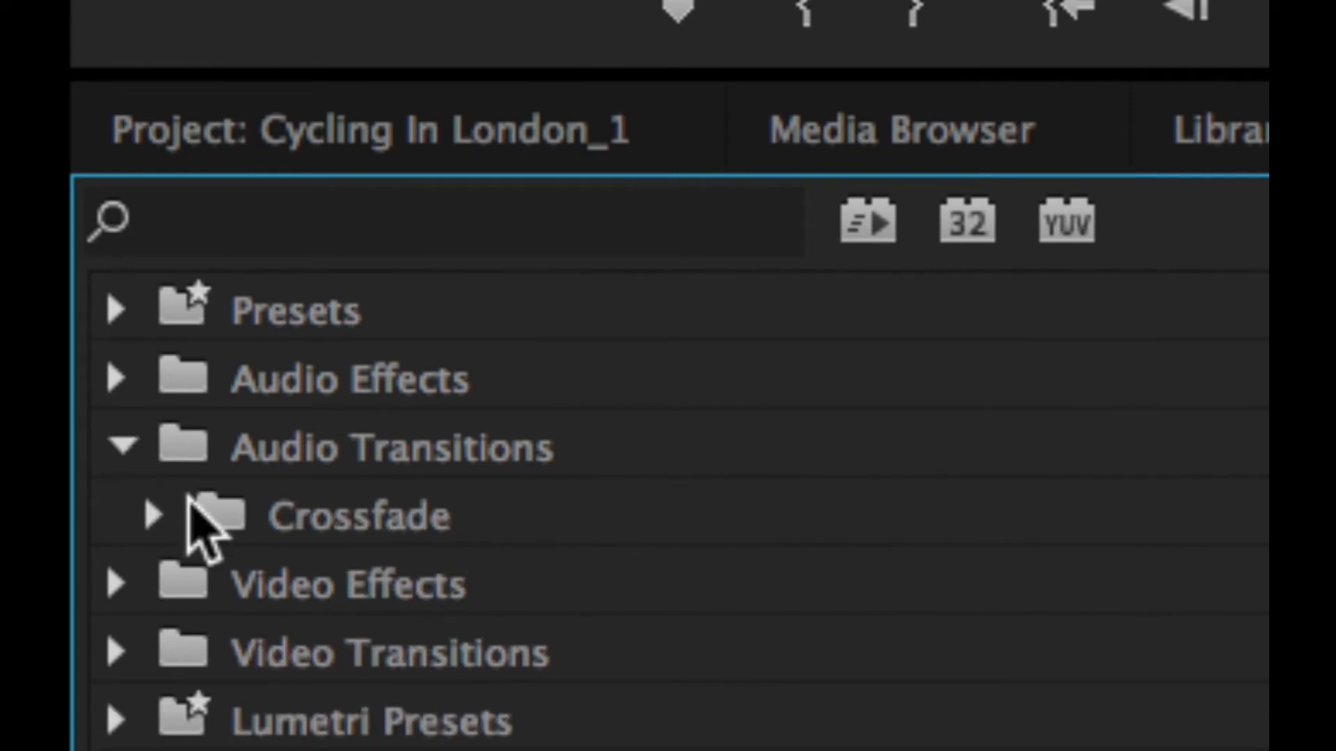
pyautogui.click(148, 516)
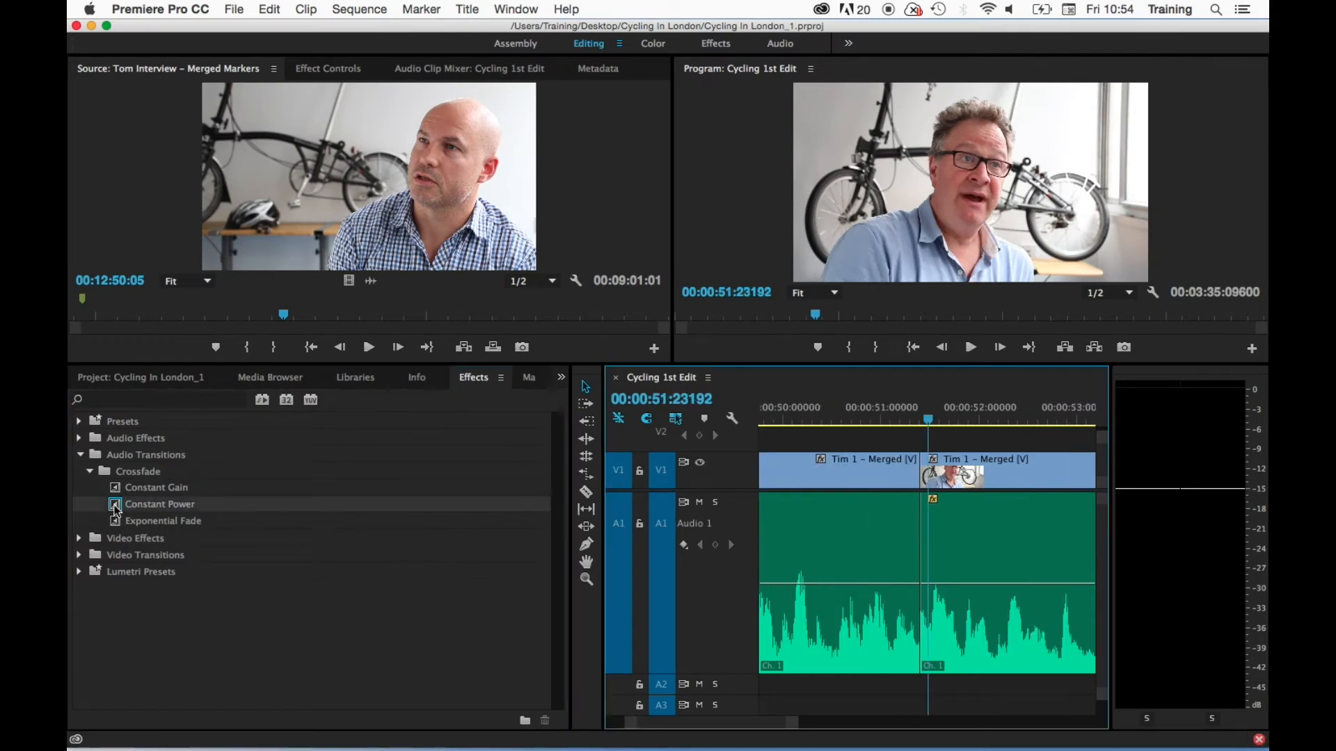
pyautogui.moveTo(117, 506); pyautogui.dragTo(917, 533)
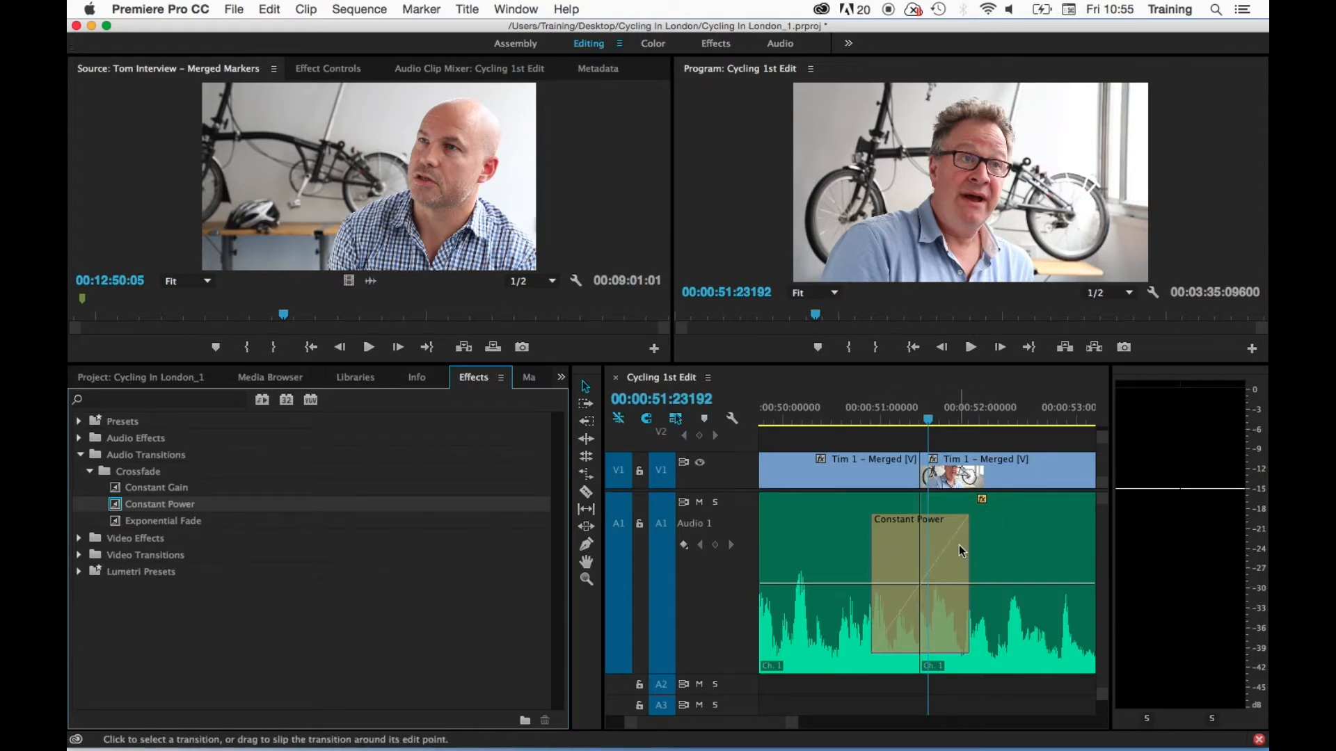
# Set the duration of the Constant Power transition on track A1 to 00:00:02:00.
pyautogui.click(877, 475)
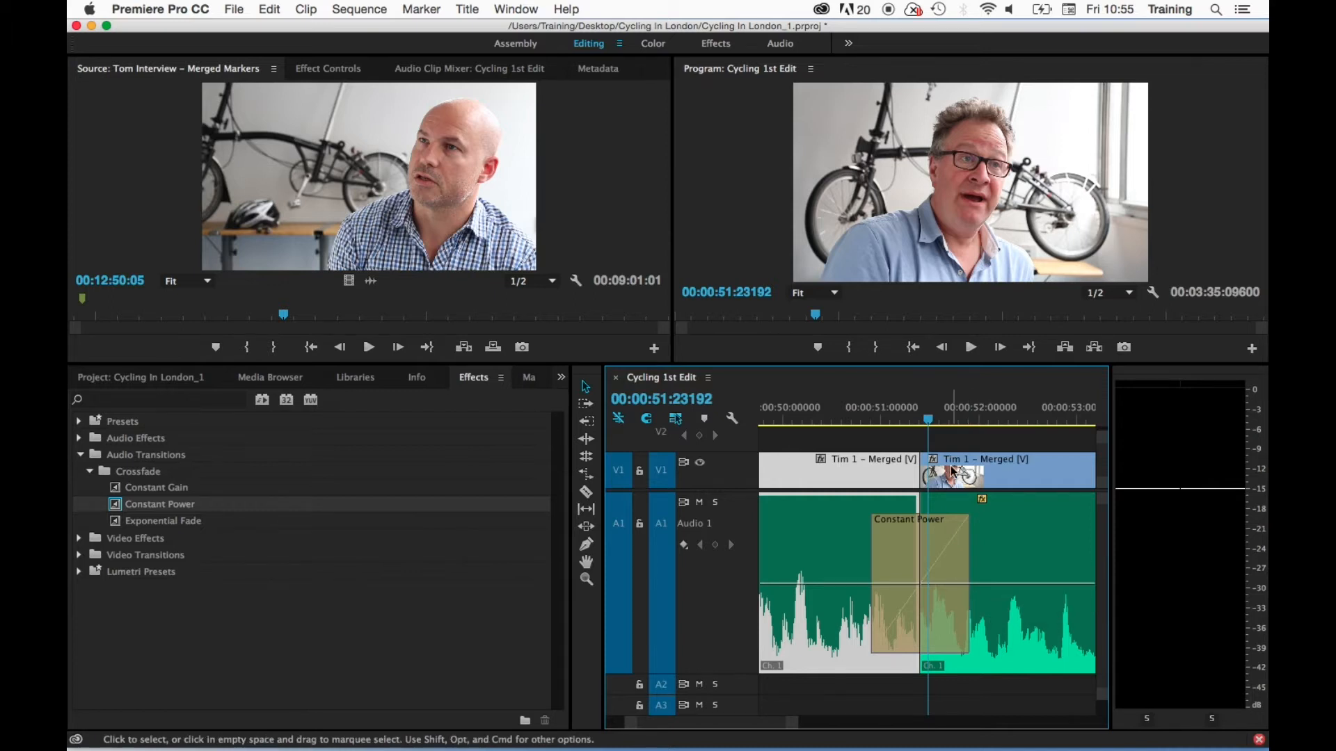
pyautogui.click(862, 557)
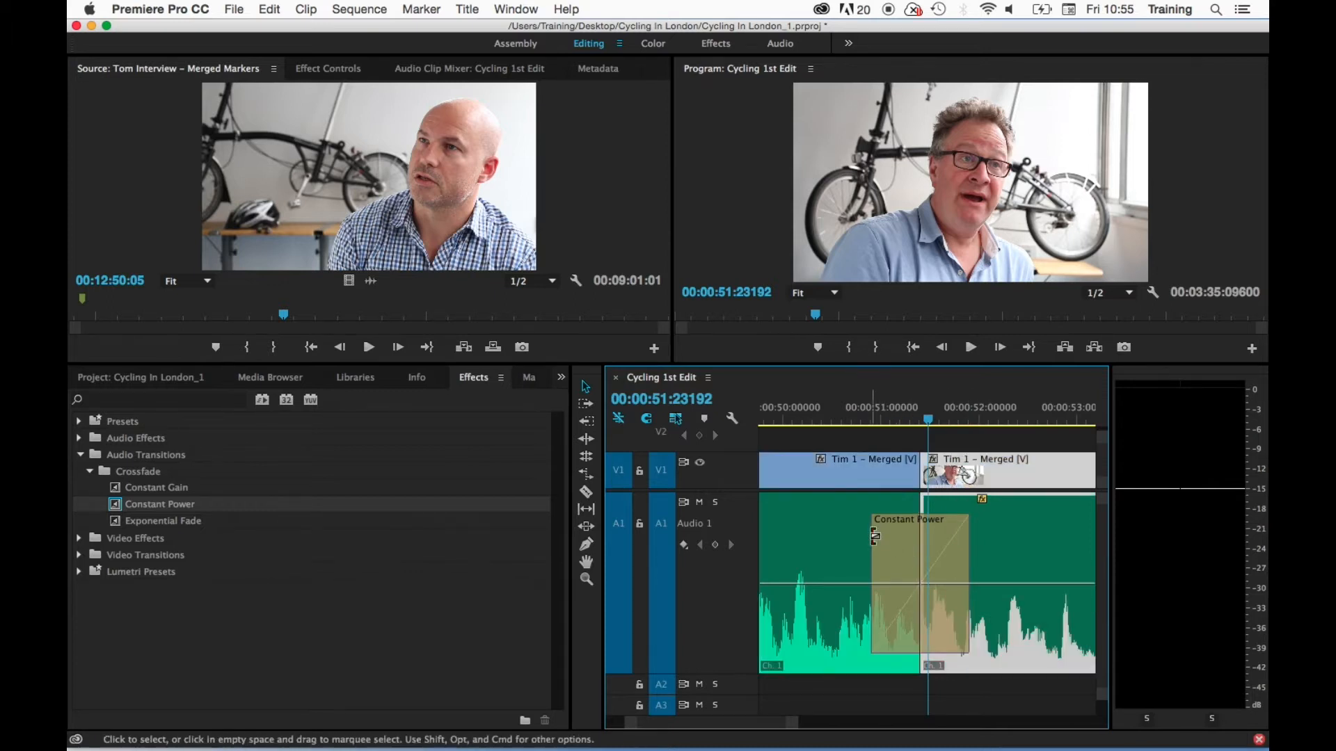
pyautogui.click(908, 546)
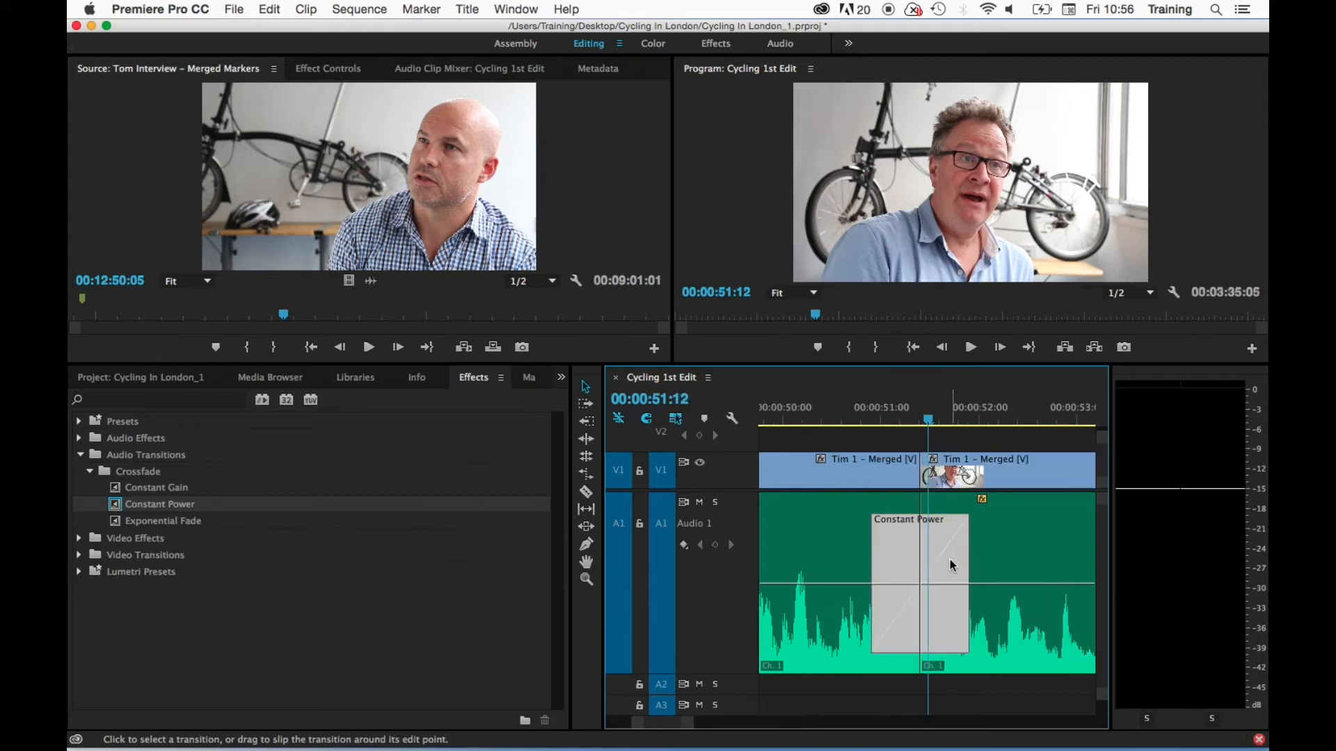
pyautogui.doubleClick(949, 559)
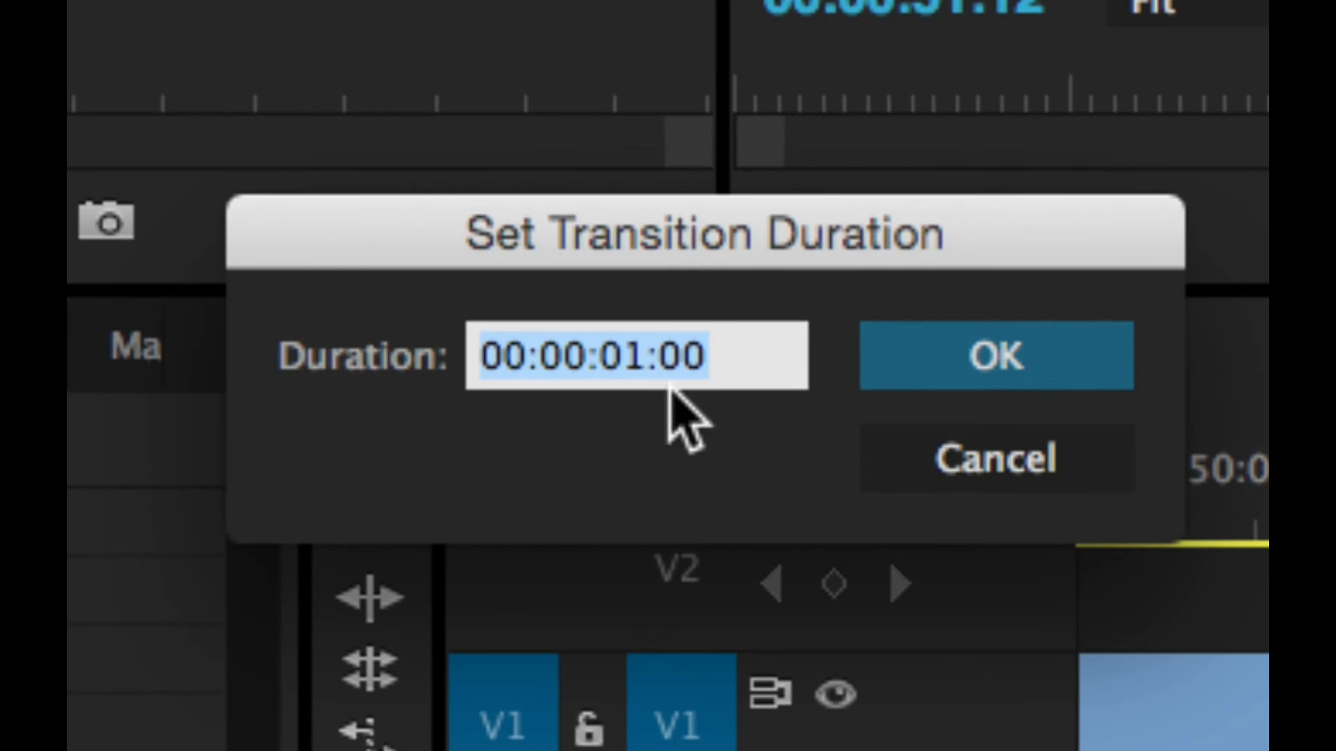
pyautogui.click(645, 358)
pyautogui.press('BackSpace')
pyautogui.write('2')
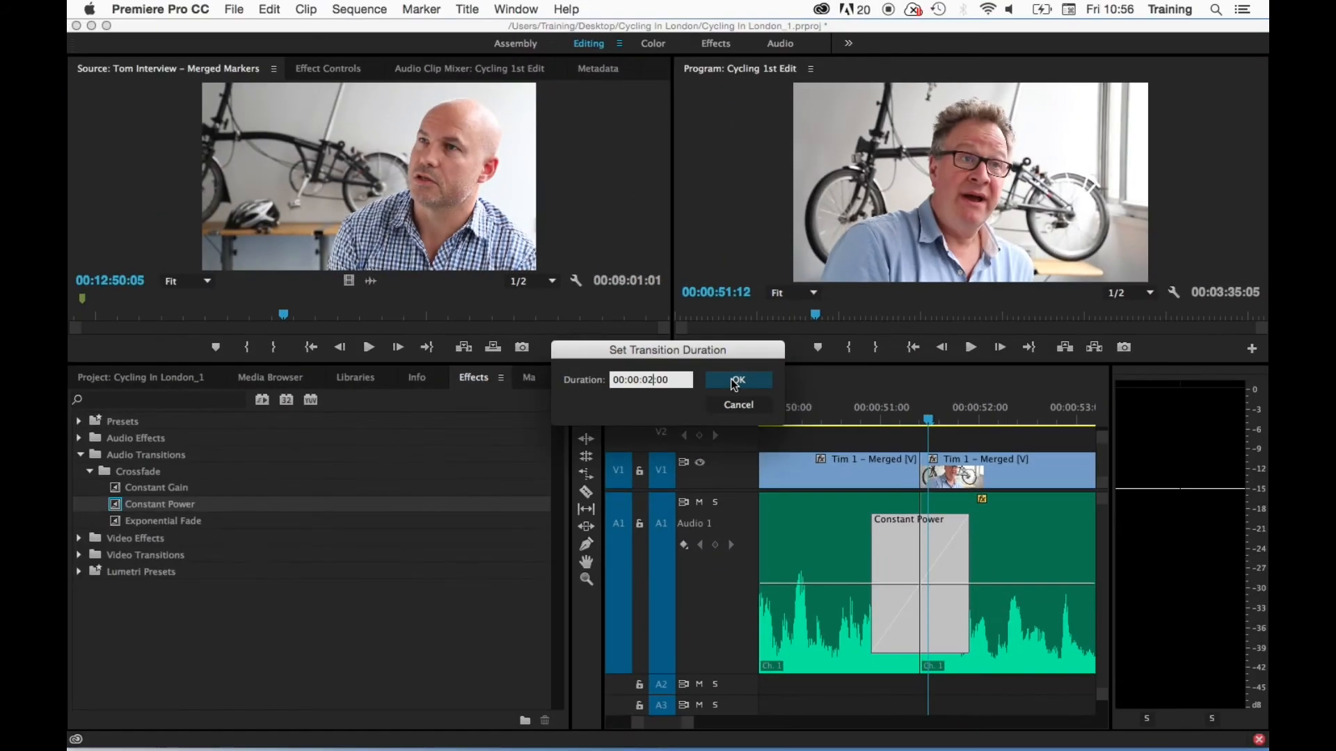
pyautogui.click(996, 355)
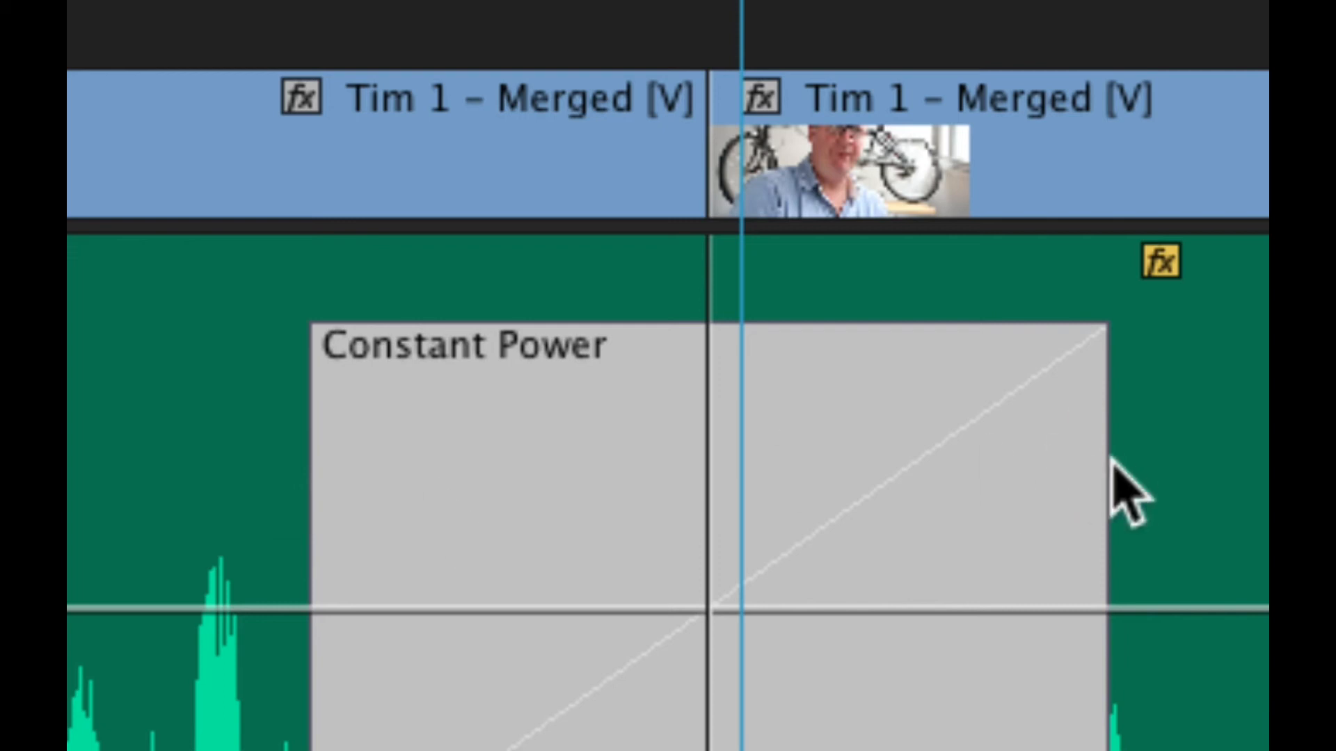
# Trim the Constant Power transition by its end edge to 00:00:01:21, and enter an exact duration of 00:00:02:00 in its effect settings.
pyautogui.moveTo(1087, 454); pyautogui.dragTo(926, 465)
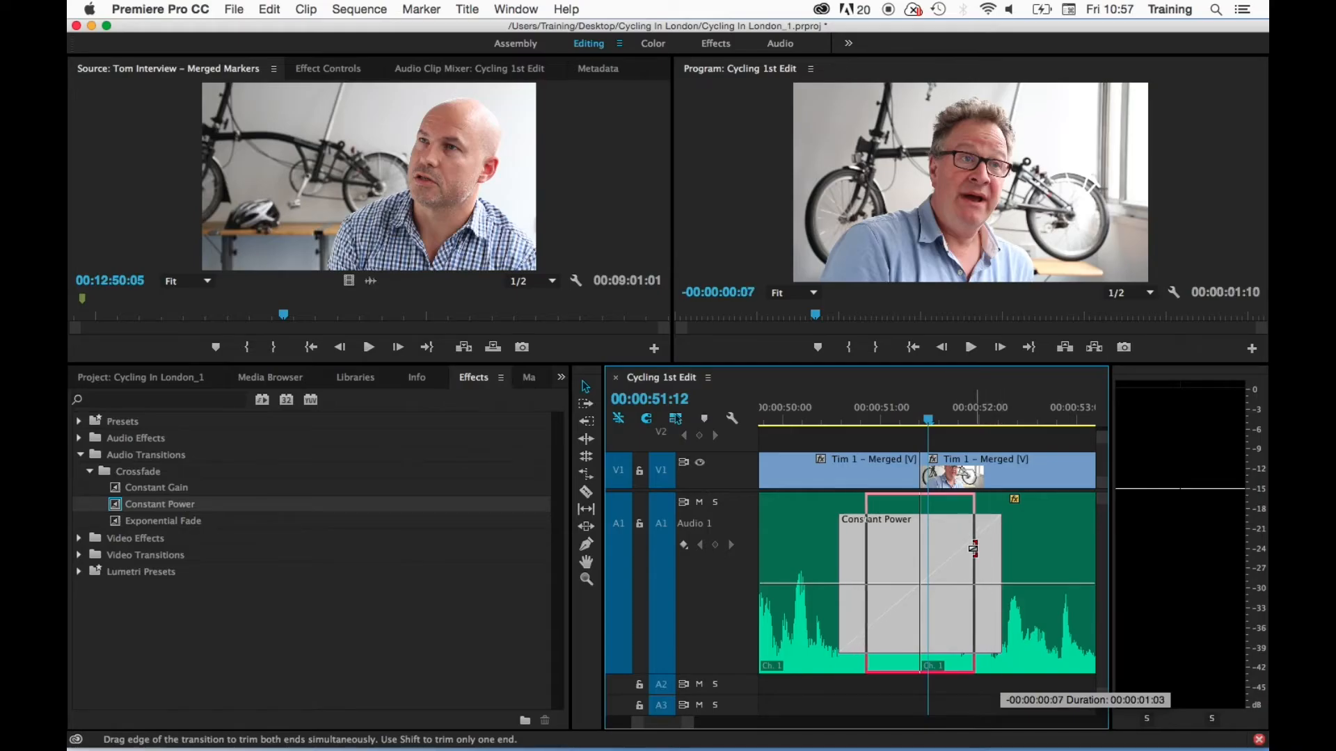
pyautogui.moveTo(974, 550); pyautogui.dragTo(1009, 561)
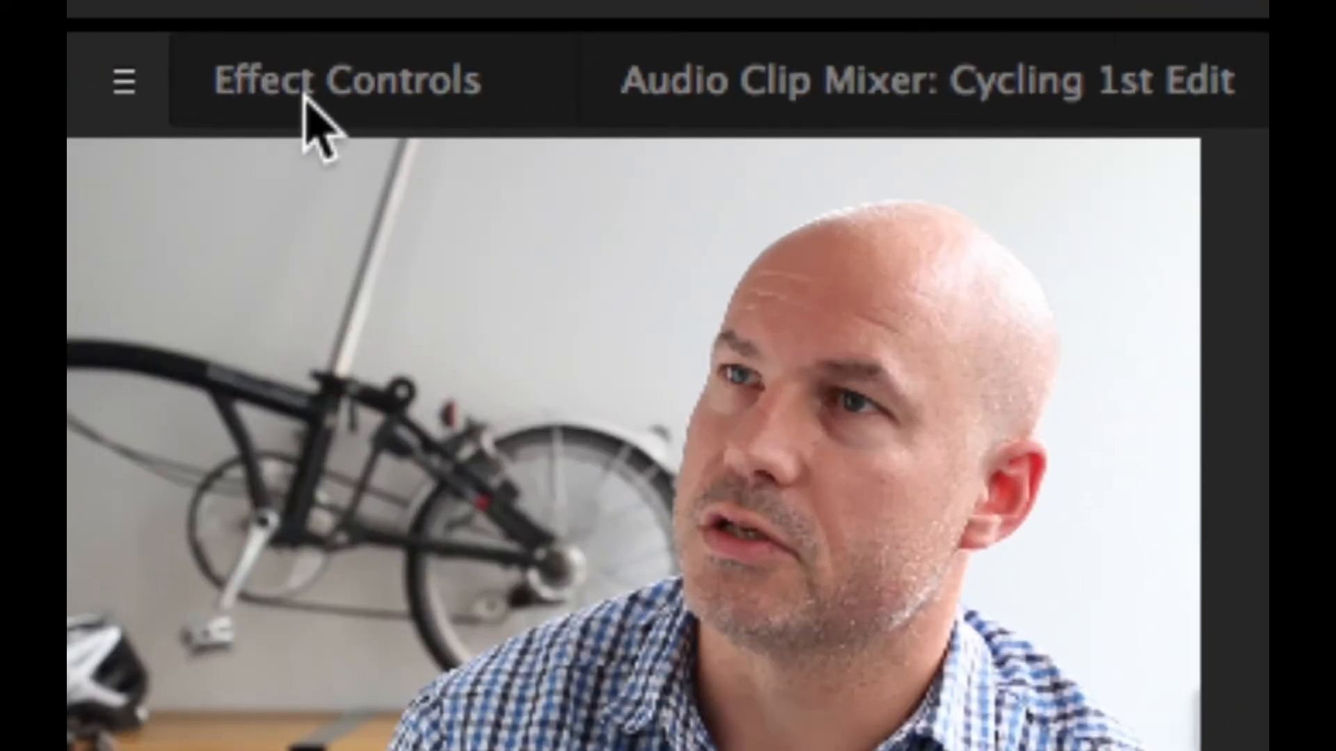
pyautogui.click(323, 68)
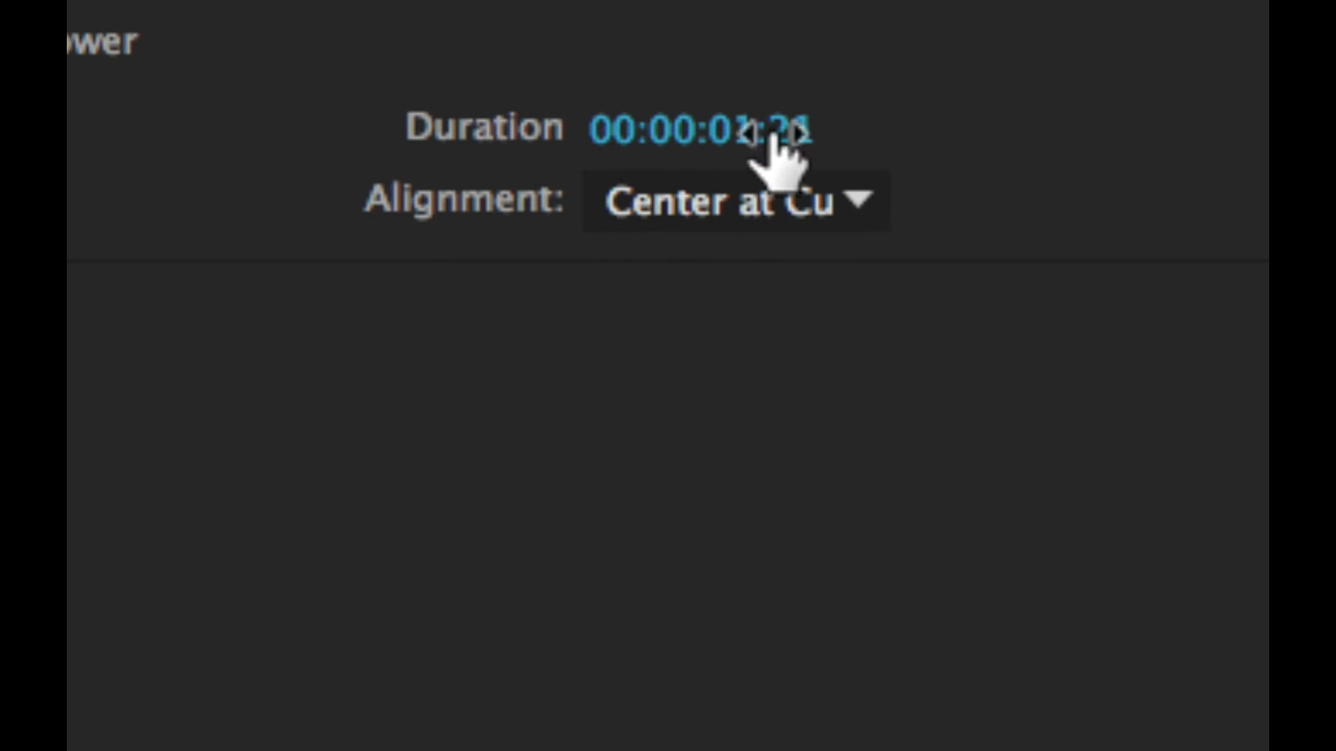
pyautogui.click(790, 139)
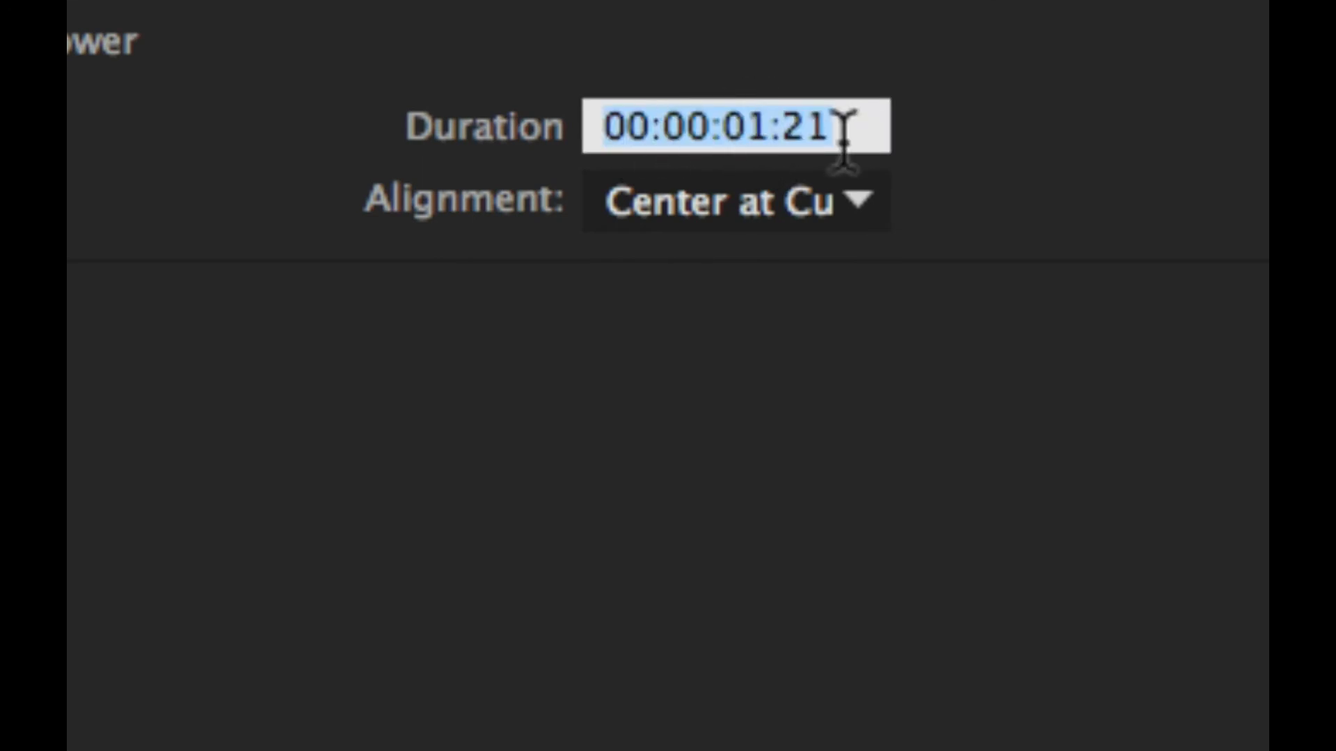
pyautogui.write('200')
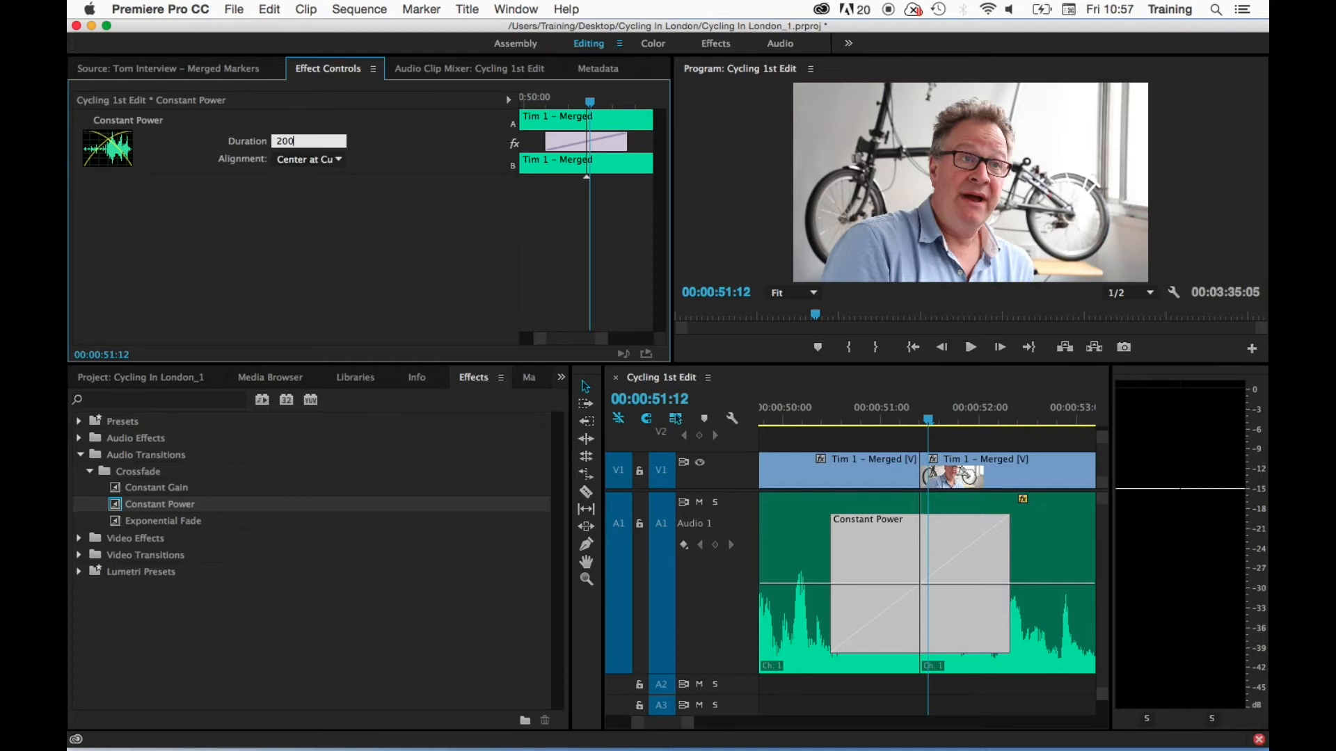
pyautogui.press('Return')
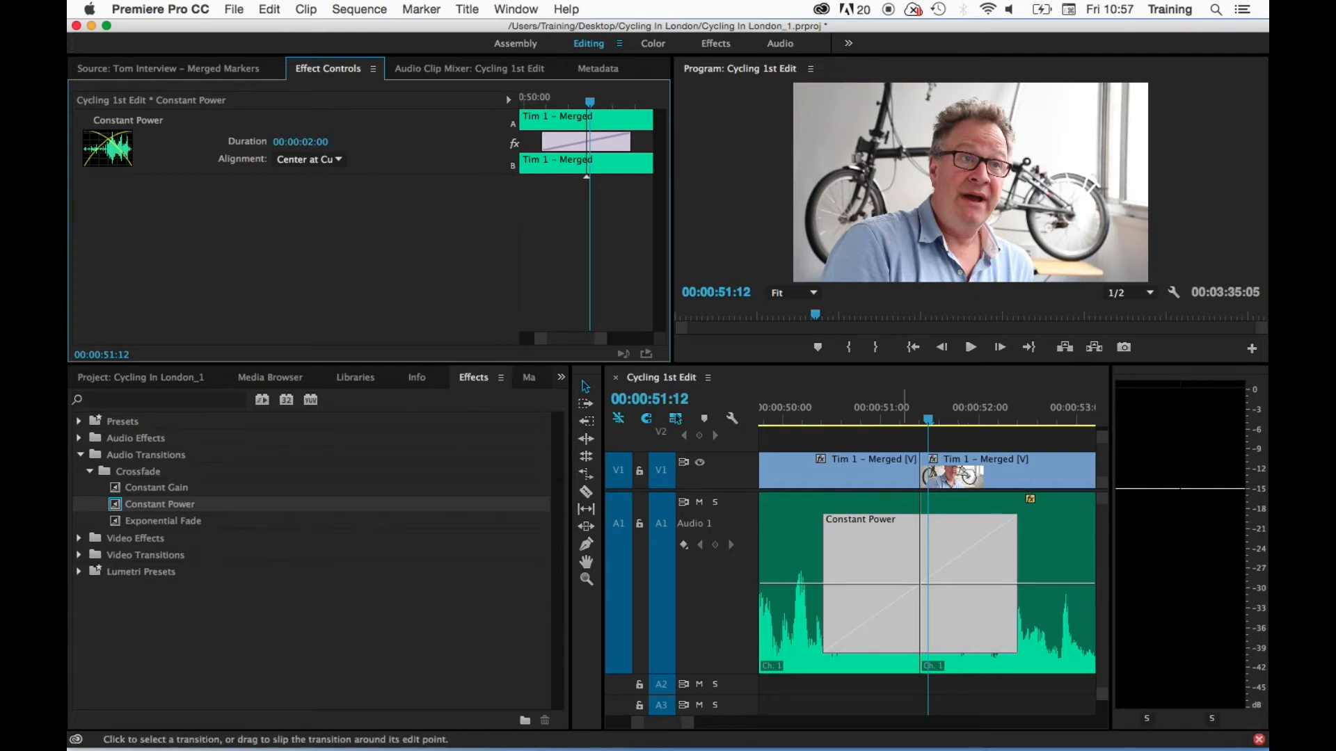
# Widen the transition's clip view in the effect settings and shorten the Constant Power transition by its end edge to 00:00:01:19.
pyautogui.moveTo(519, 316); pyautogui.dragTo(442, 316)
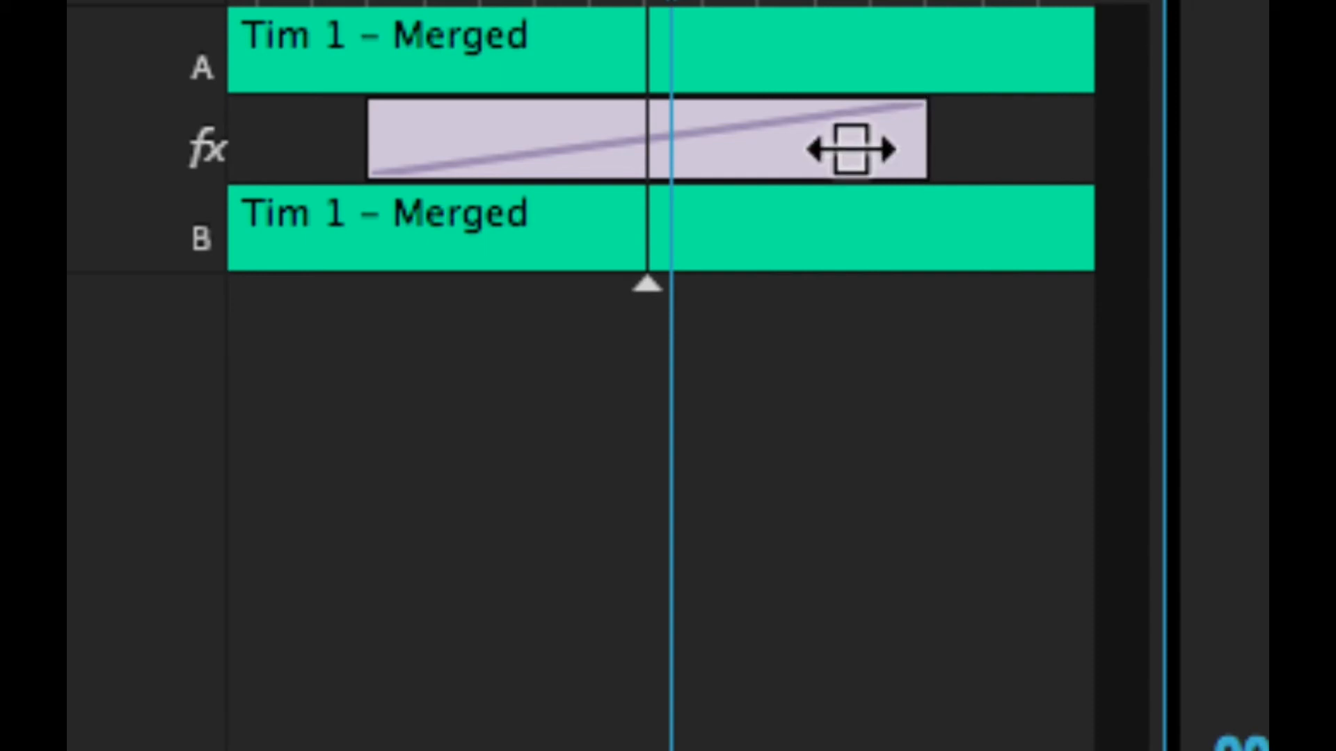
pyautogui.moveTo(925, 144); pyautogui.dragTo(737, 155)
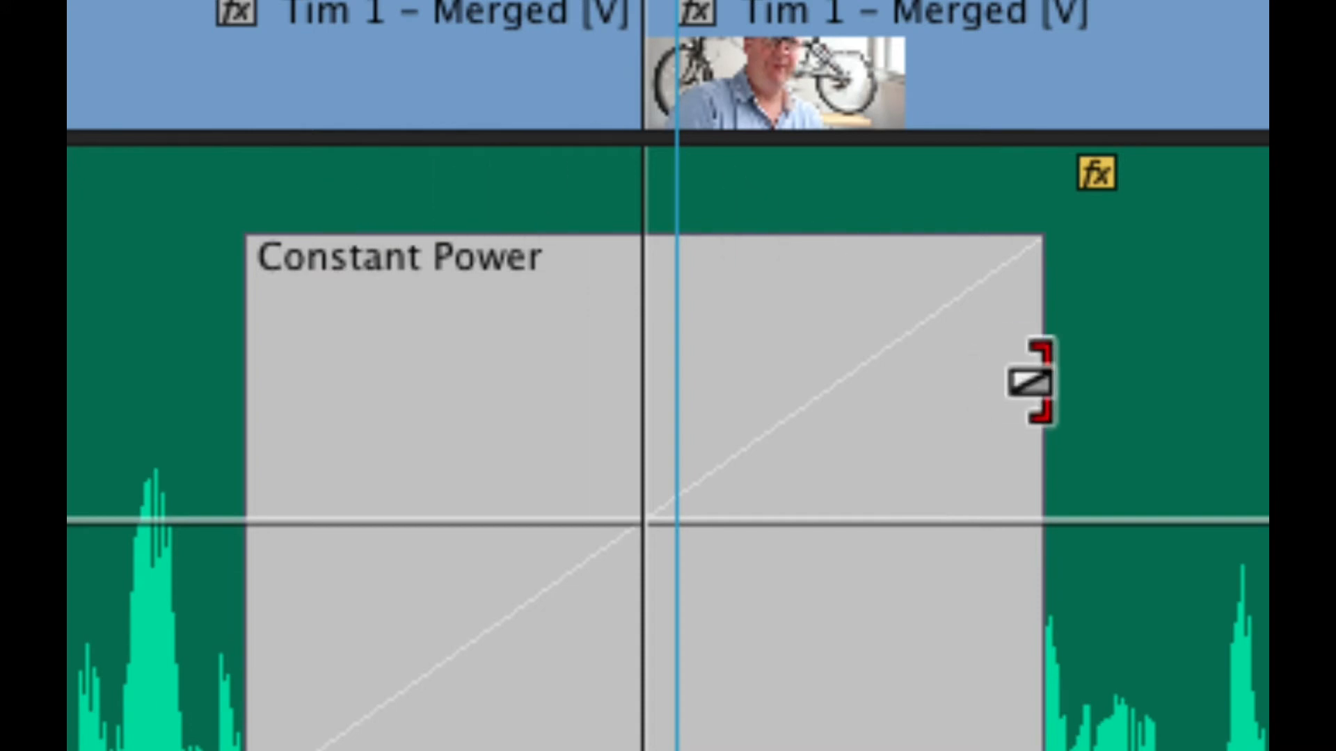
pyautogui.moveTo(1031, 382); pyautogui.dragTo(977, 370)
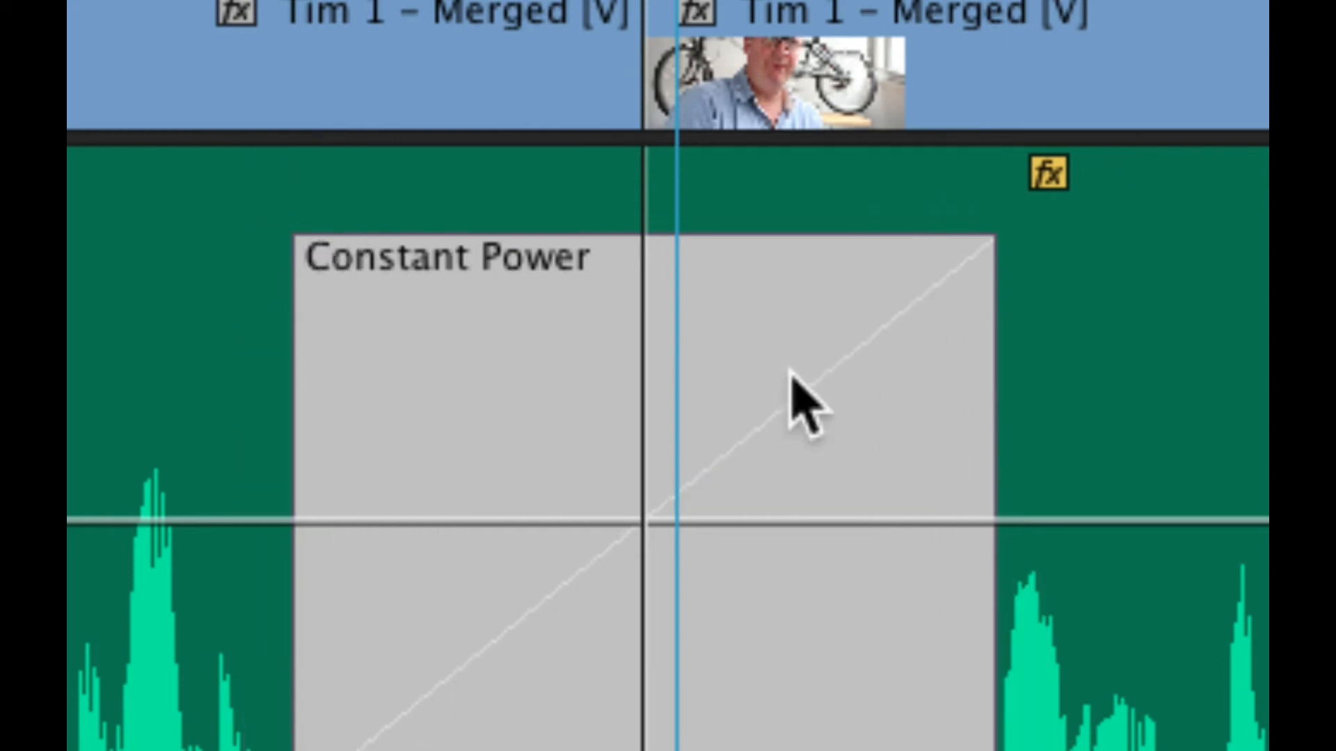
# Slide the Constant Power transition earlier and later across the cut, giving it a custom start position.
pyautogui.click(806, 363)
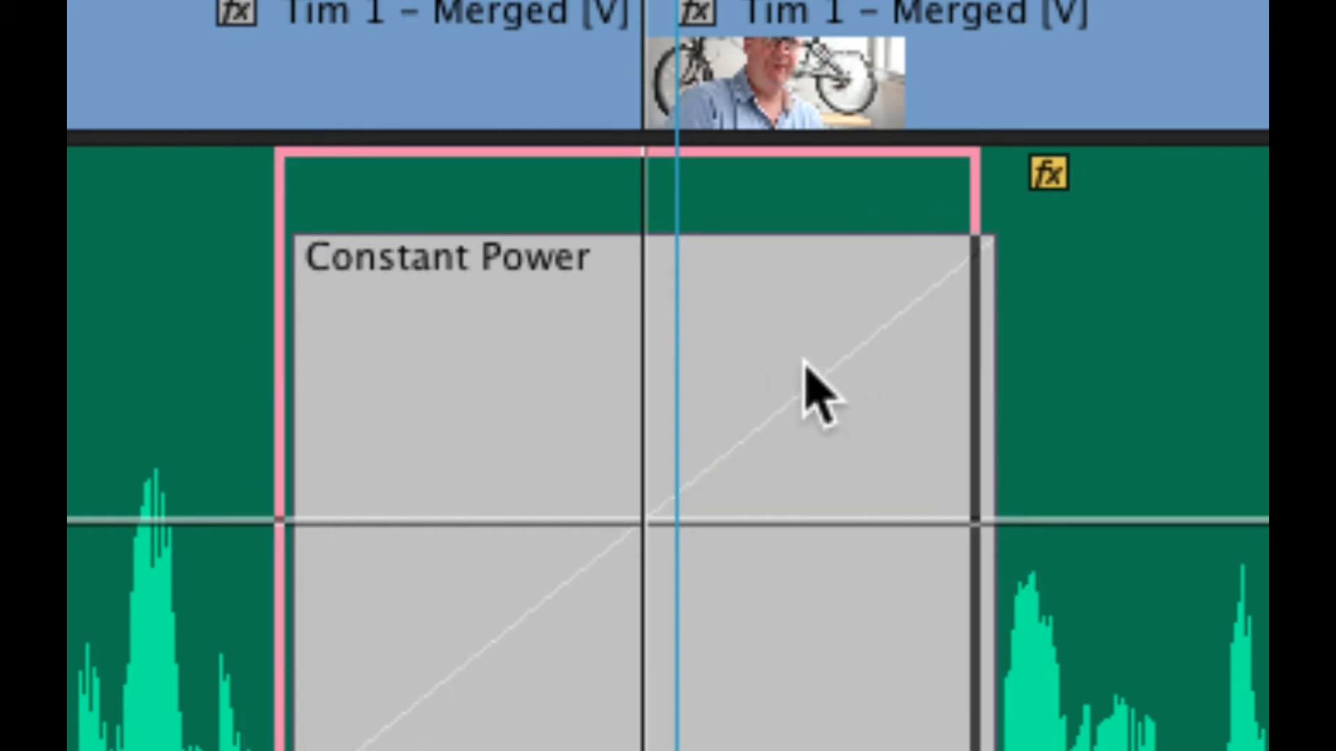
pyautogui.moveTo(805, 364); pyautogui.dragTo(630, 366)
pyautogui.moveTo(505, 364); pyautogui.dragTo(473, 356)
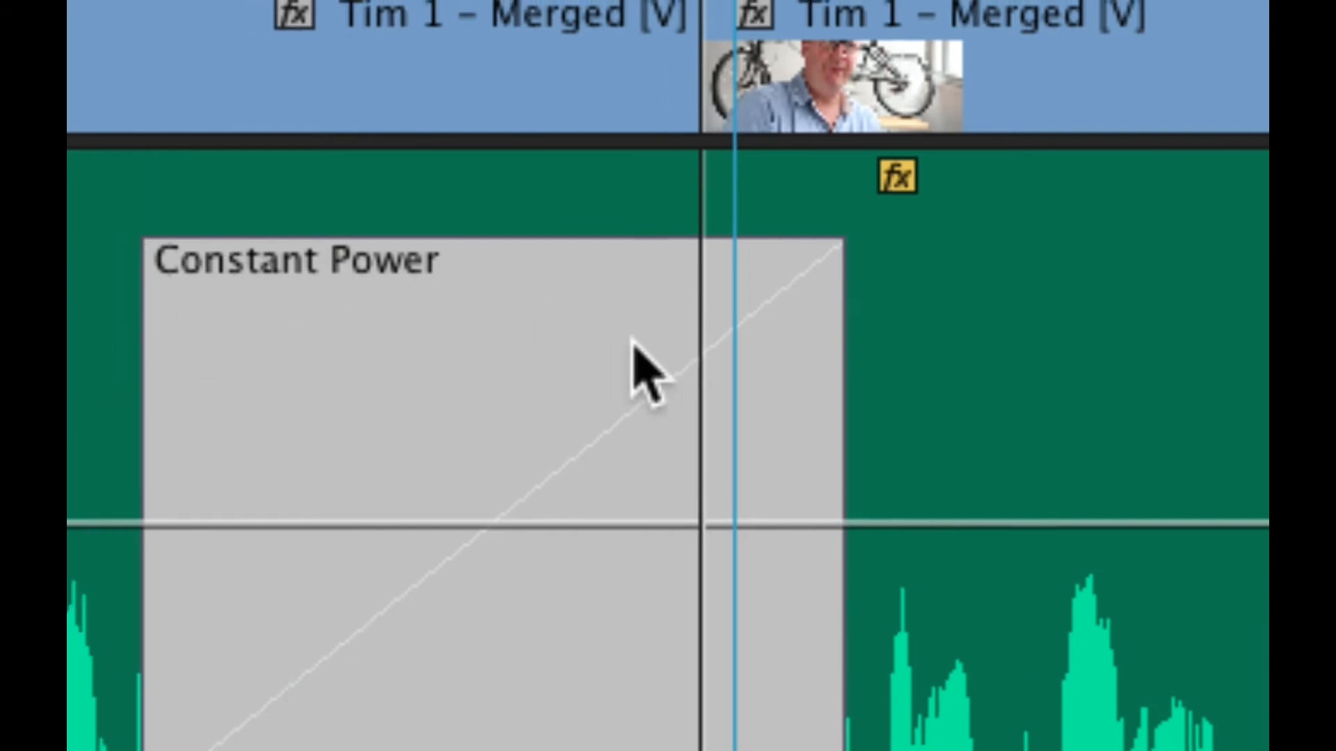
pyautogui.moveTo(631, 337); pyautogui.dragTo(661, 338)
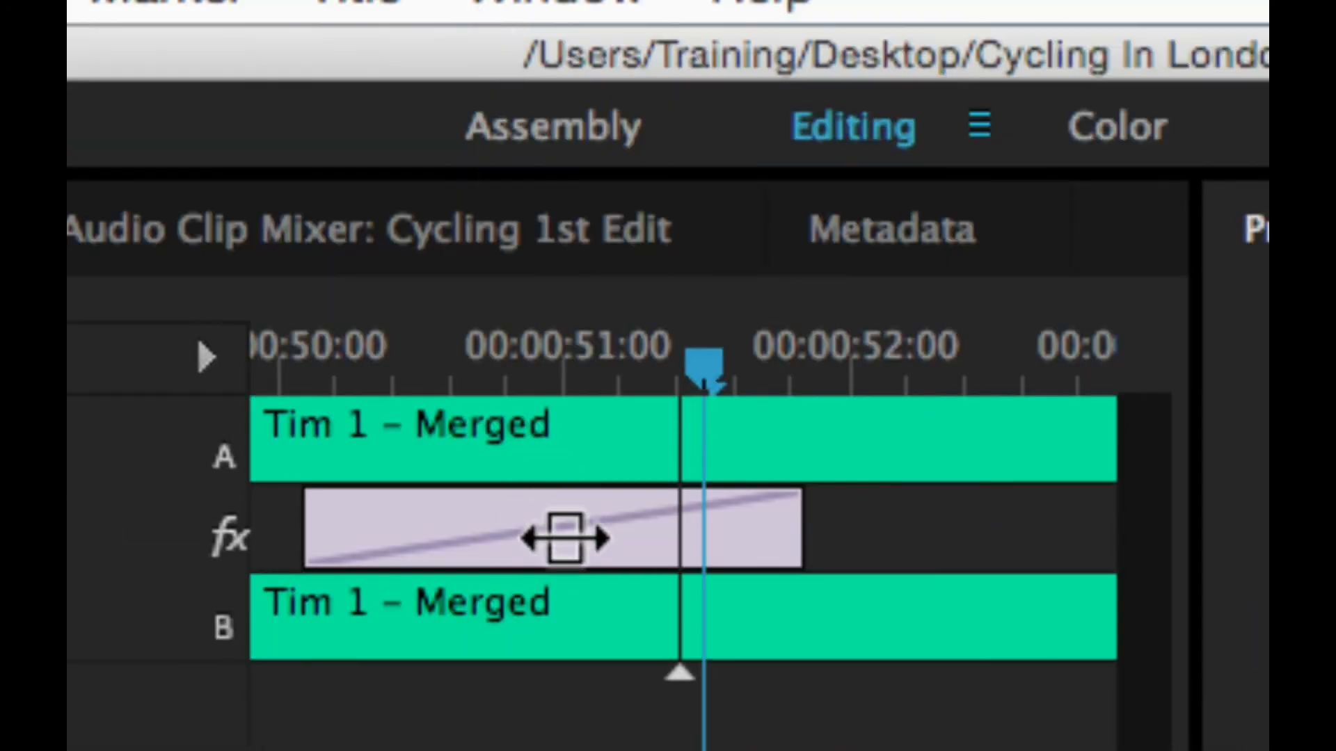
pyautogui.moveTo(510, 537); pyautogui.dragTo(640, 529)
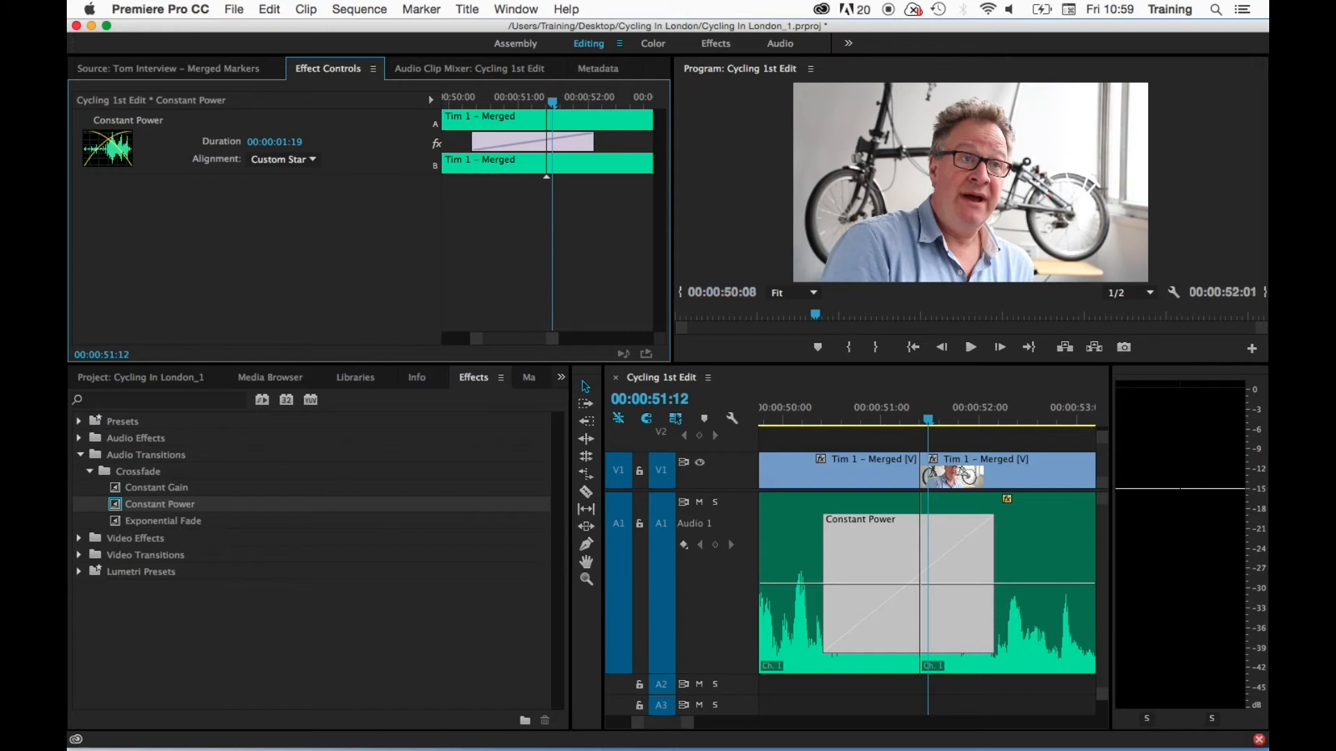
# Undo the moves that shifted the Constant Power transition away from the centre of the cut.
pyautogui.press('super+z')
pyautogui.press('super+z')
pyautogui.press('super+z')
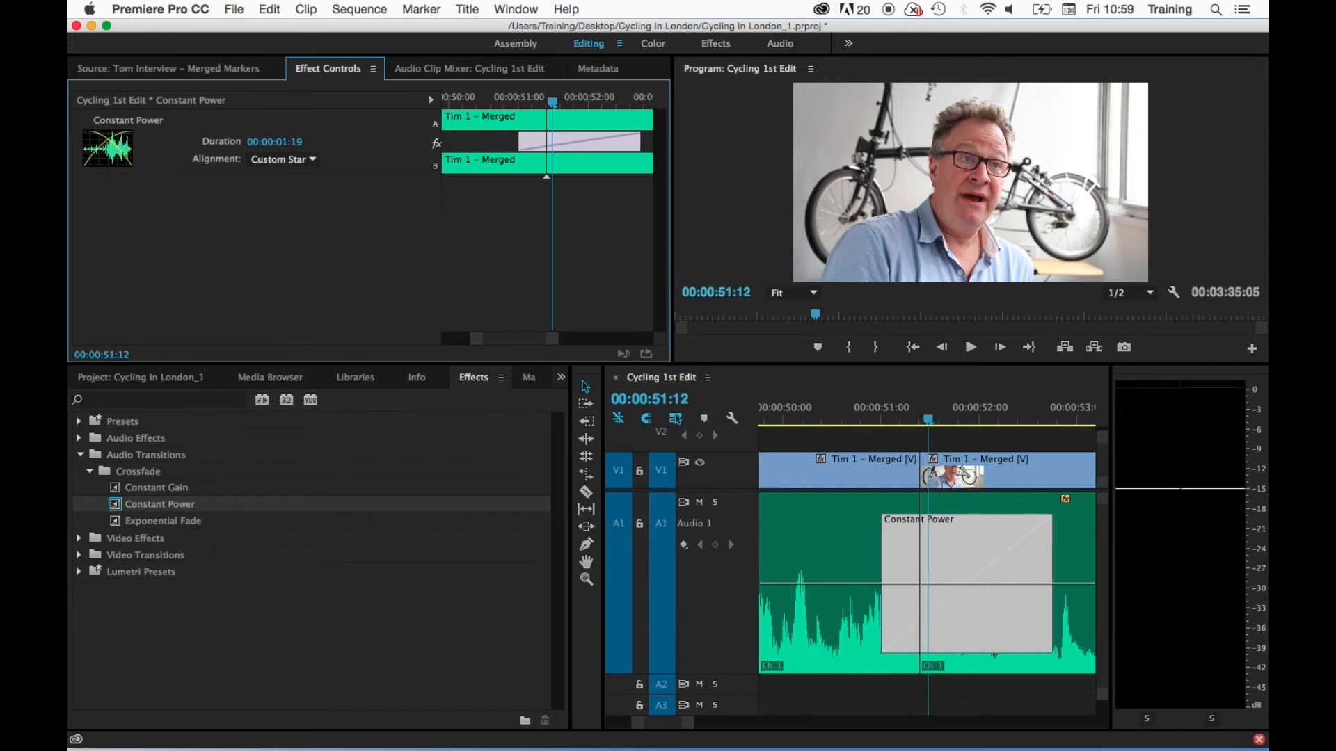
# Roll the cut beneath the Constant Power transition slightly later, to just past the playhead at 00:00:51:12.
pyautogui.moveTo(553, 142)
pyautogui.mouseDown()
pyautogui.moveTo(510, 142)
pyautogui.moveTo(545, 142)
pyautogui.mouseUp()
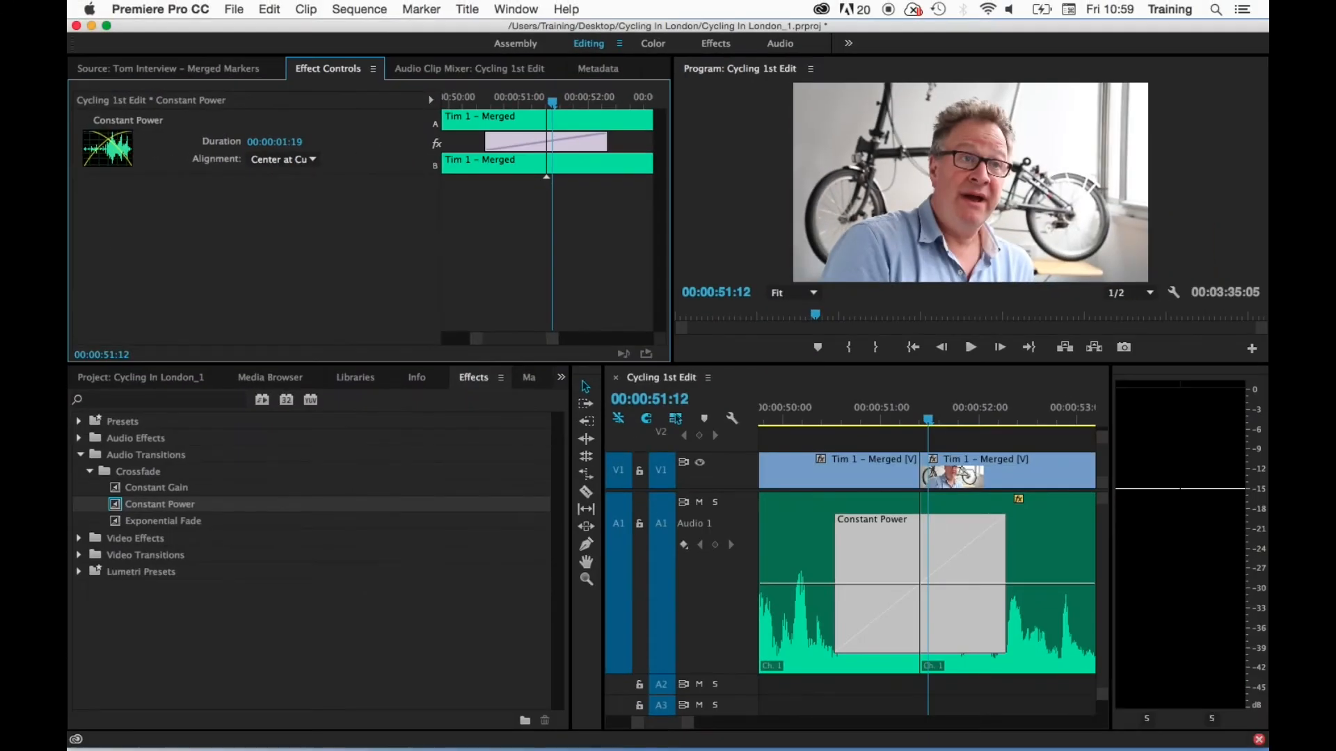
pyautogui.moveTo(547, 142)
pyautogui.mouseDown()
pyautogui.moveTo(513, 142)
pyautogui.moveTo(578, 142)
pyautogui.moveTo(516, 142)
pyautogui.moveTo(557, 142)
pyautogui.mouseUp()
pyautogui.moveTo(536, 142)
pyautogui.mouseDown()
pyautogui.moveTo(516, 142)
pyautogui.moveTo(560, 142)
pyautogui.mouseUp()
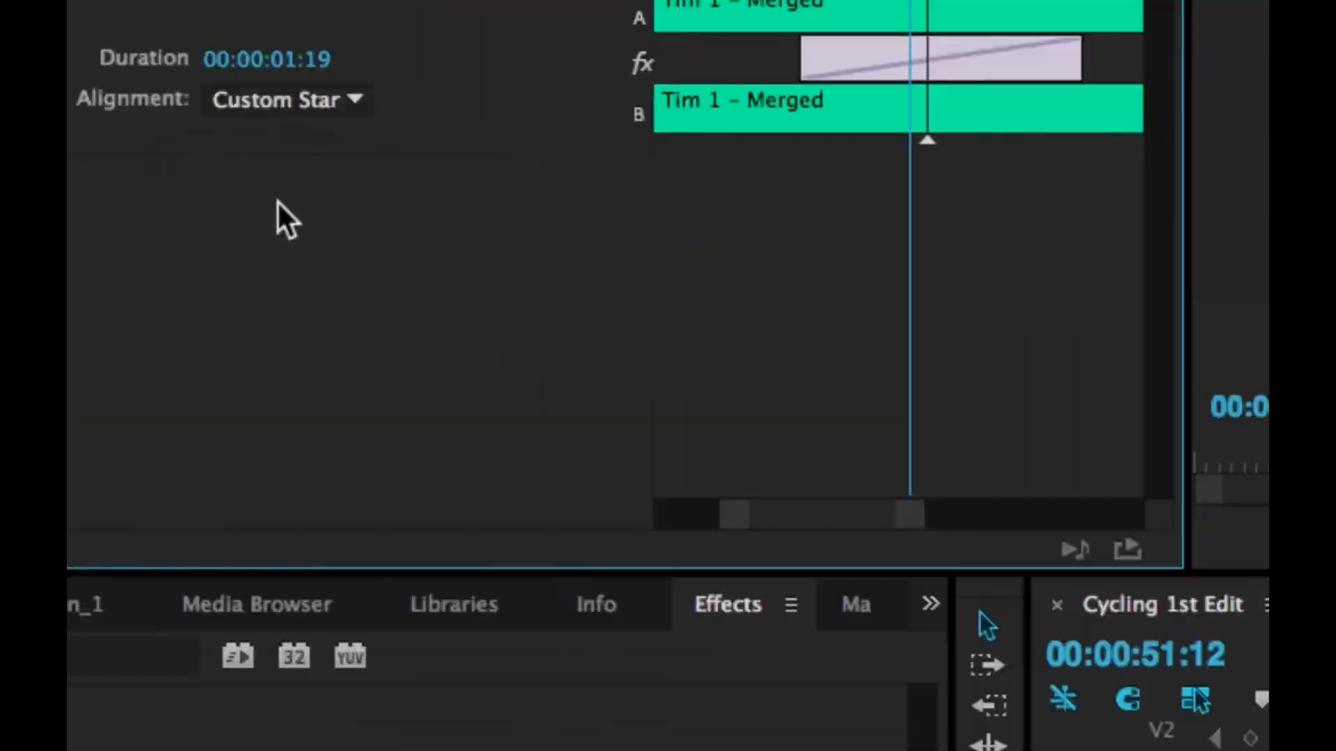
# Try the Start at Cut and End at Cut alignments for the transition, leaving its alignment set to Center at Cut.
pyautogui.click(519, 390)
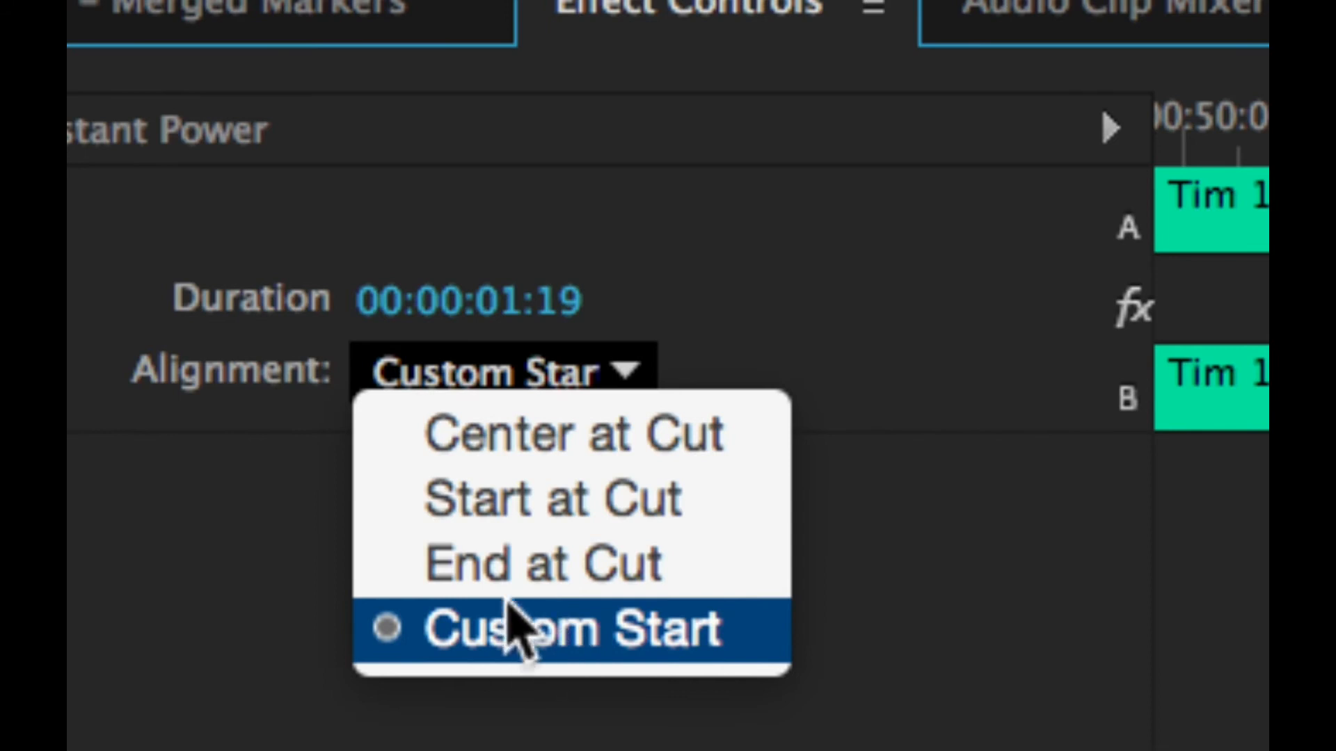
pyautogui.click(518, 459)
pyautogui.click(519, 389)
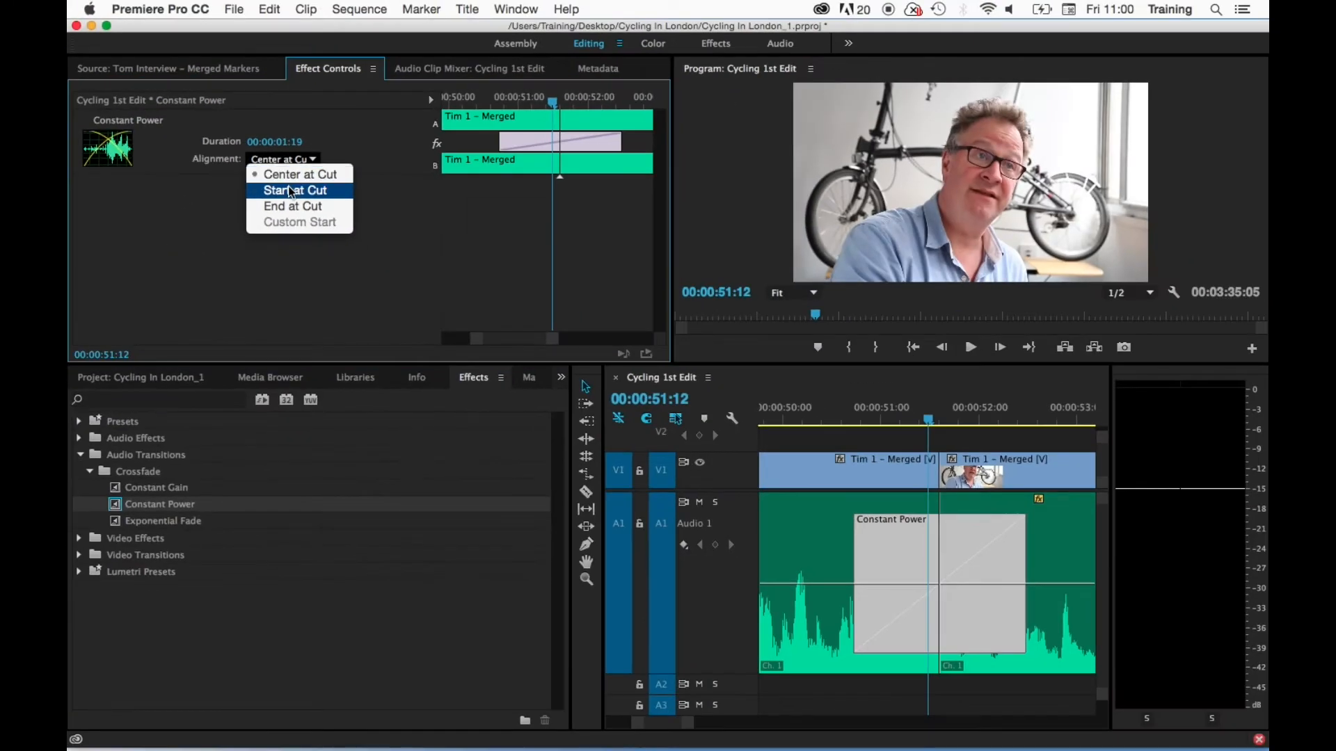
pyautogui.click(344, 256)
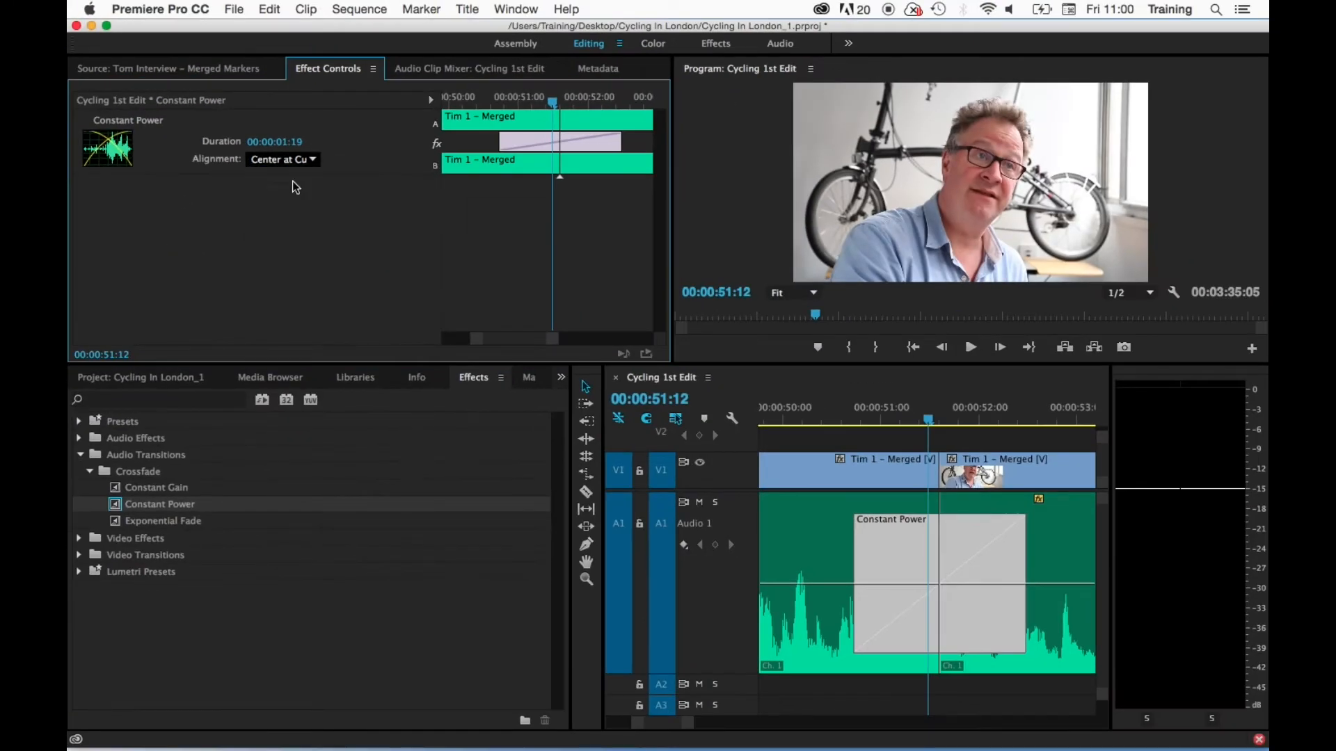
pyautogui.click(327, 205)
pyautogui.click(295, 206)
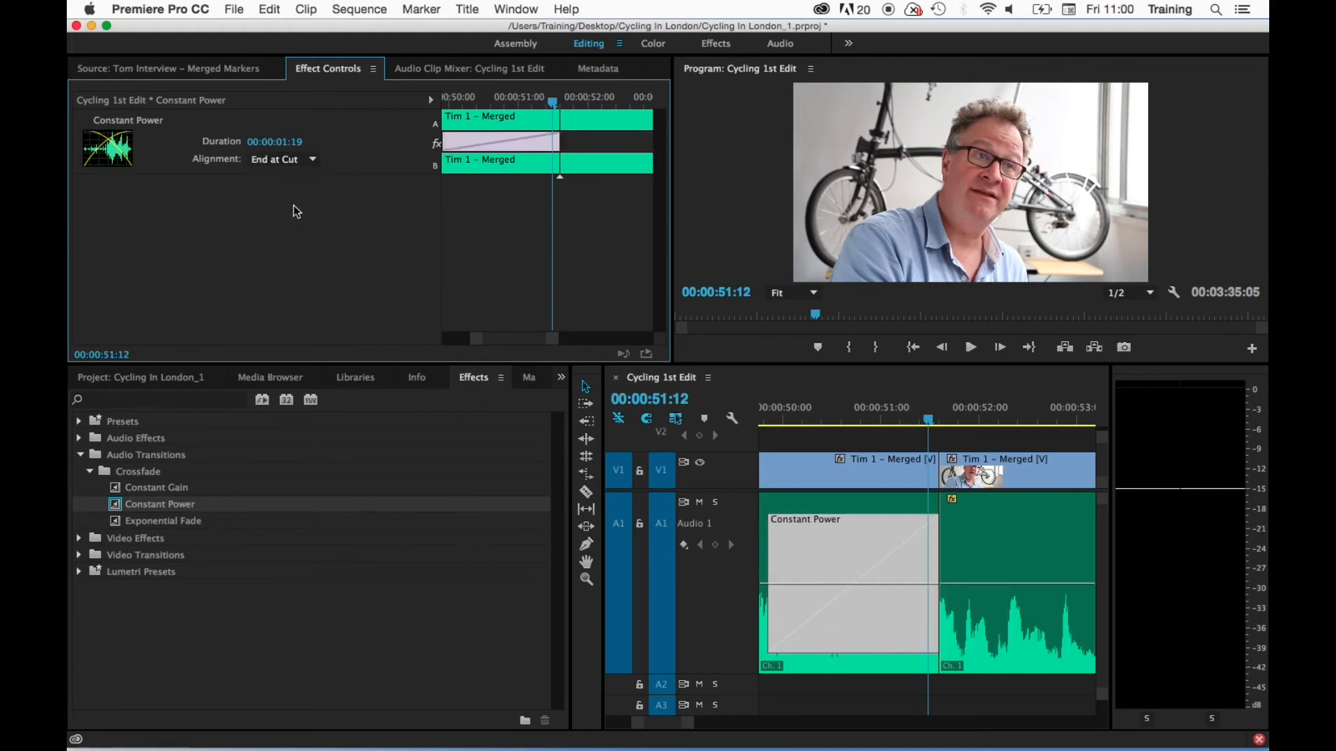
pyautogui.click(295, 160)
pyautogui.click(292, 178)
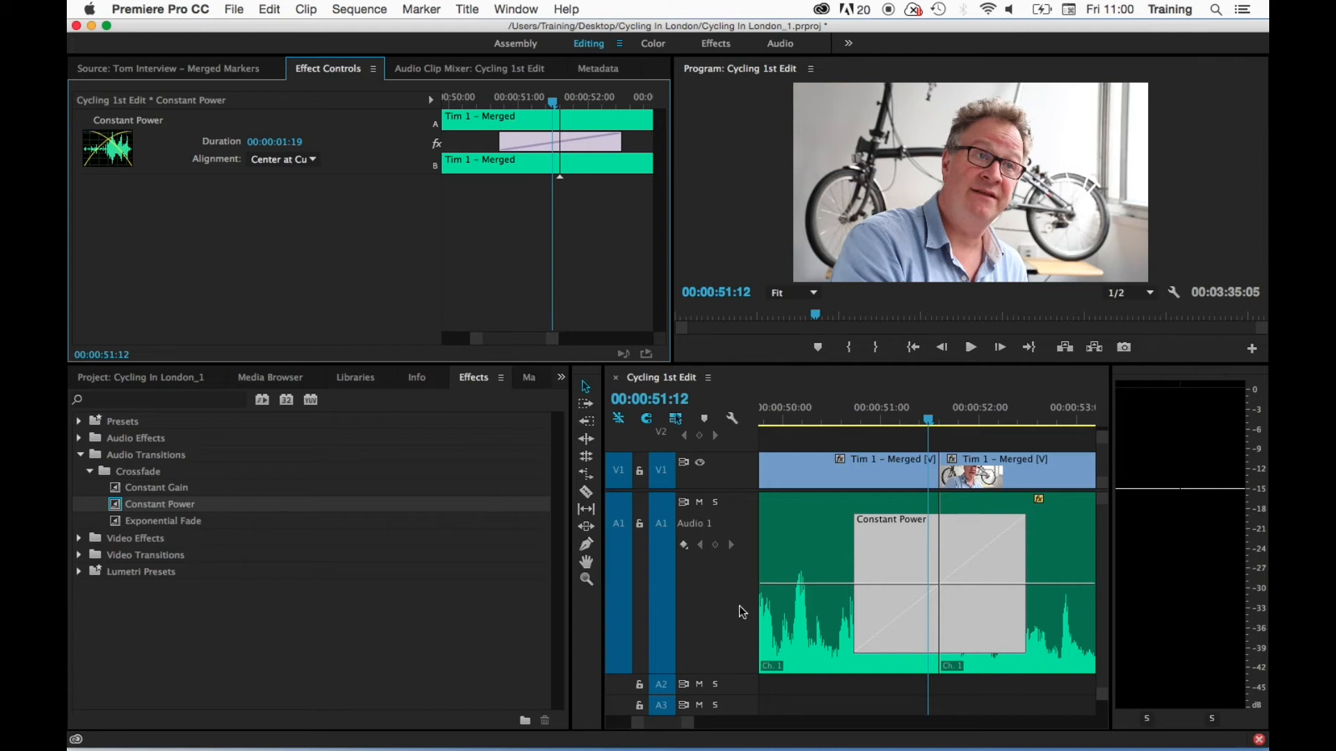
# Delete the Constant Power transition from the cut on track A1.
pyautogui.click(888, 566)
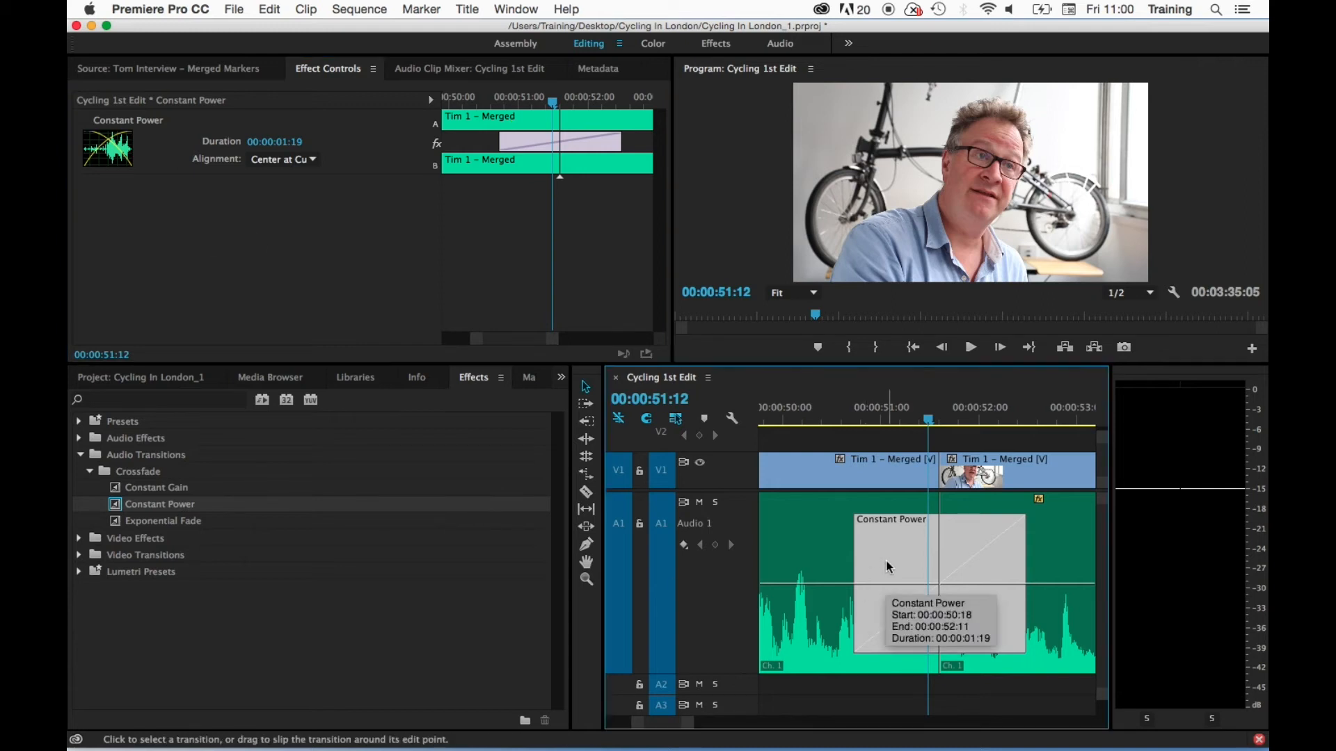
pyautogui.press('Delete')
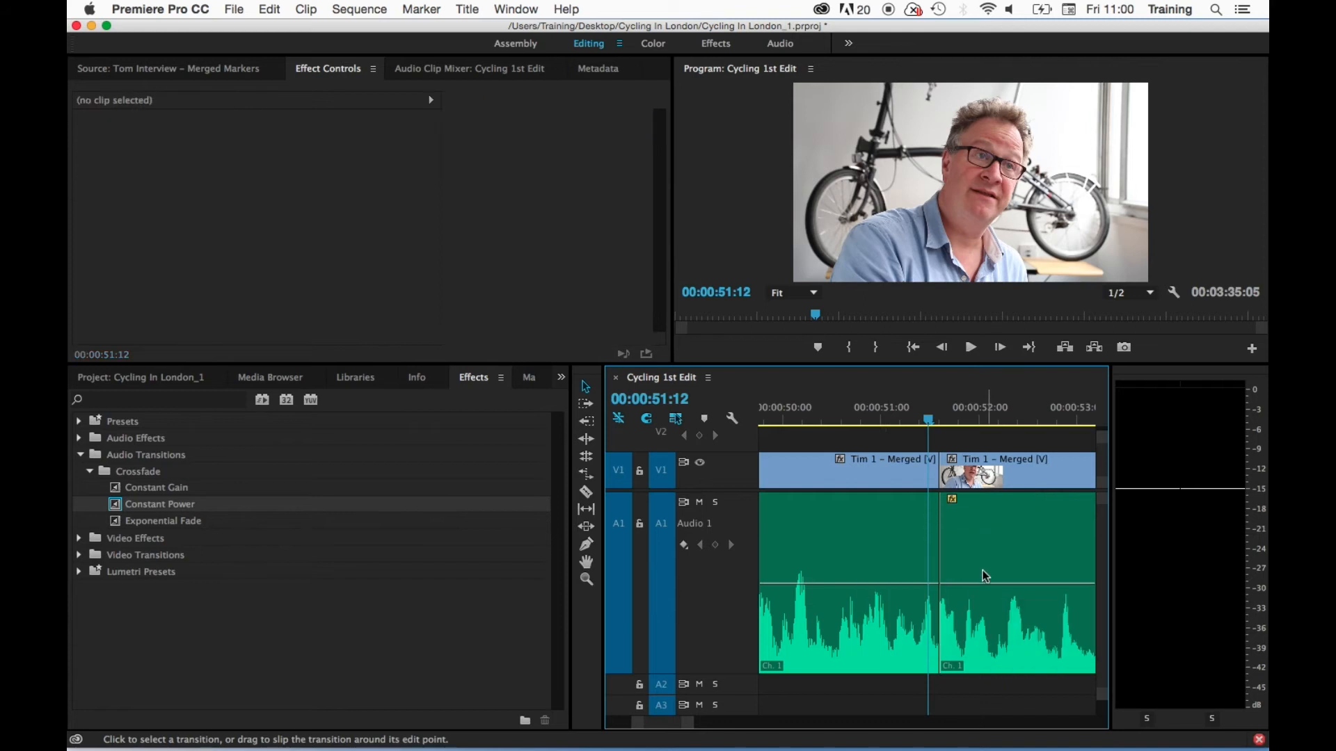
# Look up the Apply Audio Transition command with the A1 cut selected and the playhead at 00:00:51:14.
pyautogui.click(934, 544)
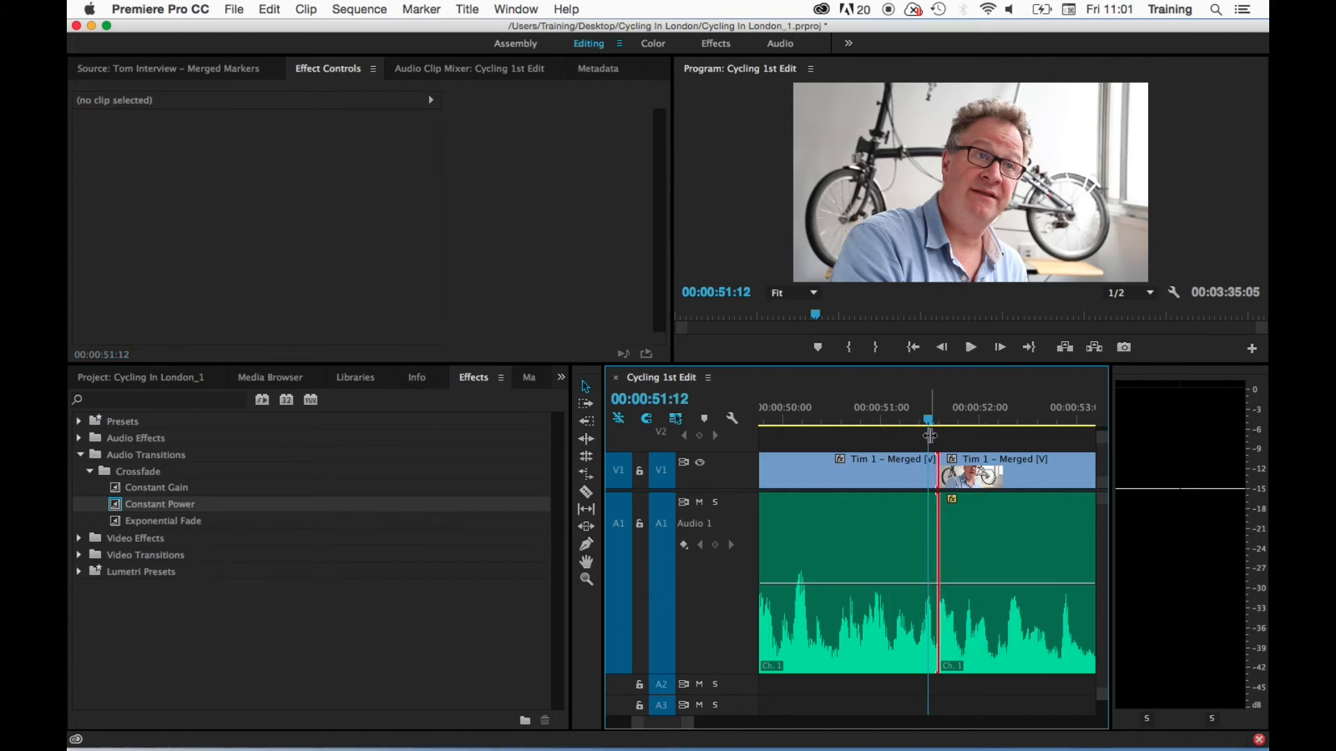
pyautogui.moveTo(930, 418)
pyautogui.mouseDown()
pyautogui.moveTo(878, 419)
pyautogui.moveTo(954, 416)
pyautogui.moveTo(935, 416)
pyautogui.mouseUp()
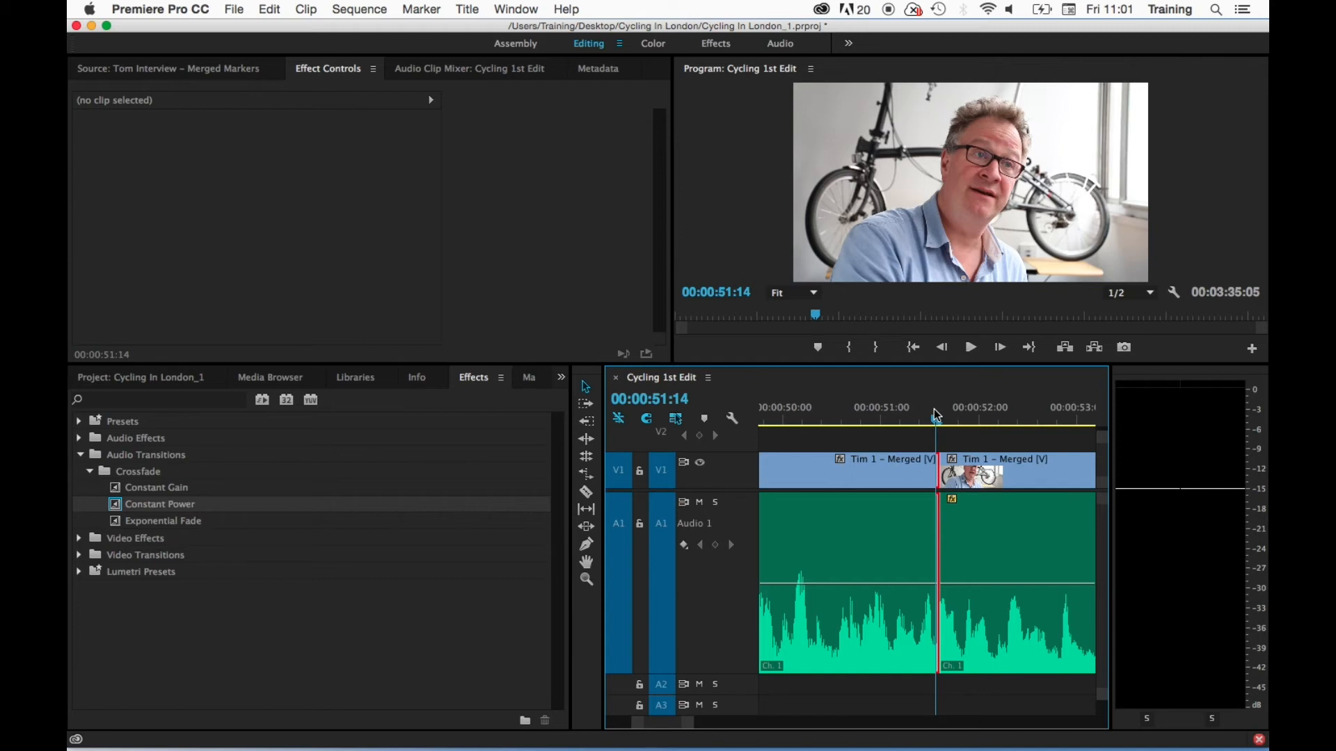
pyautogui.click(359, 7)
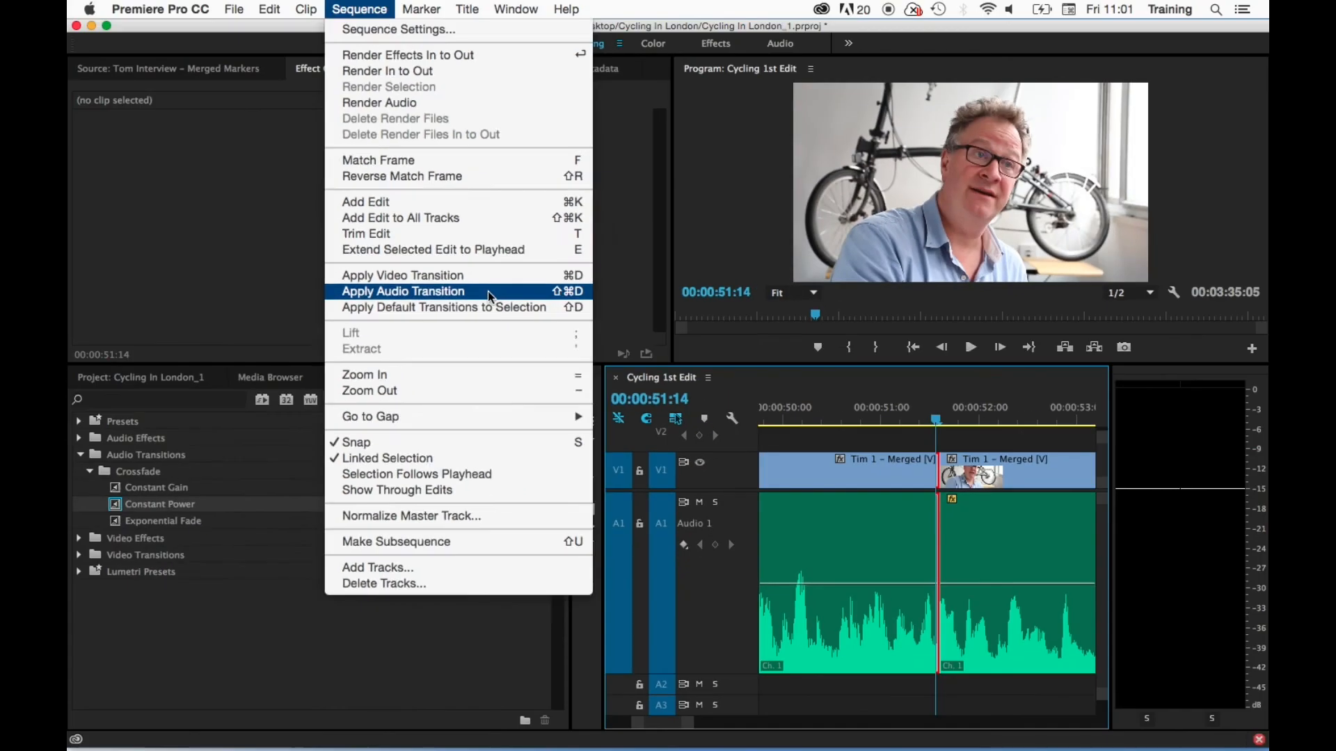
pyautogui.click(815, 273)
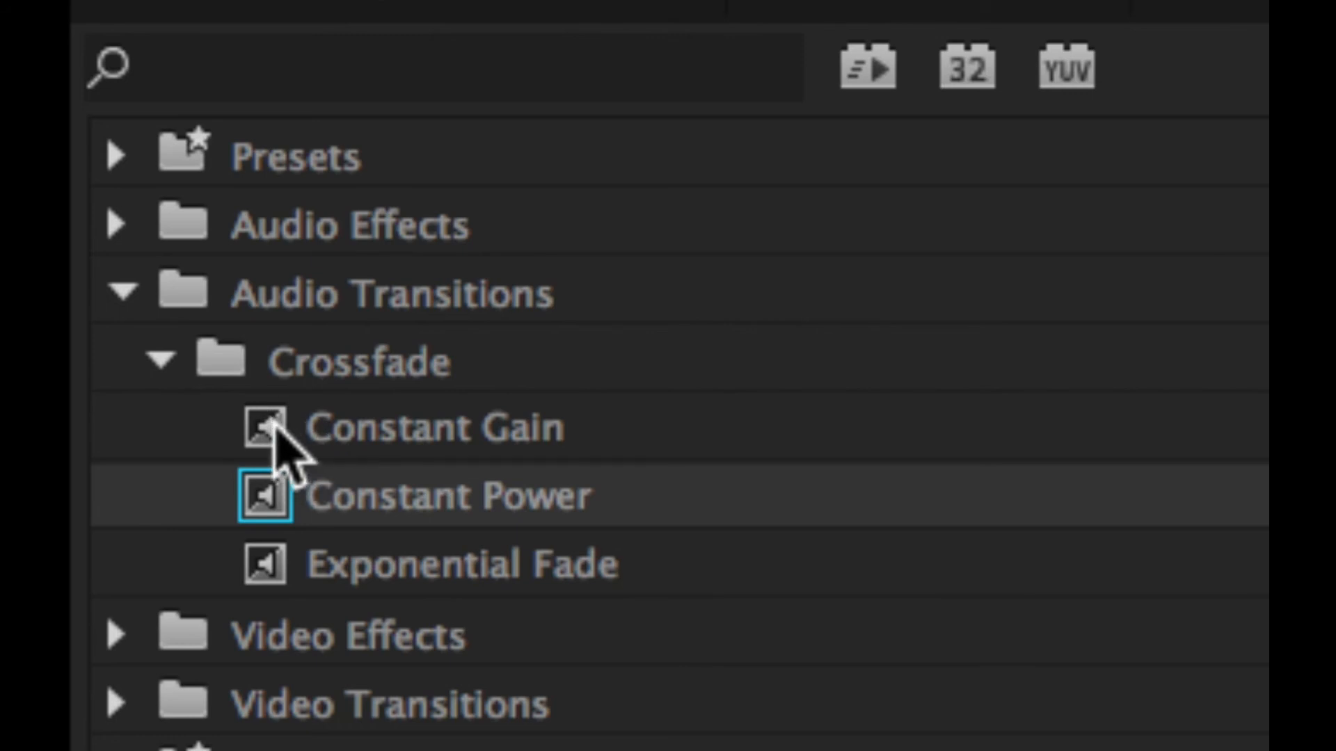
# Look up the Set Selected as Default Transition option for the Constant Gain crossfade.
pyautogui.rightClick(275, 430)
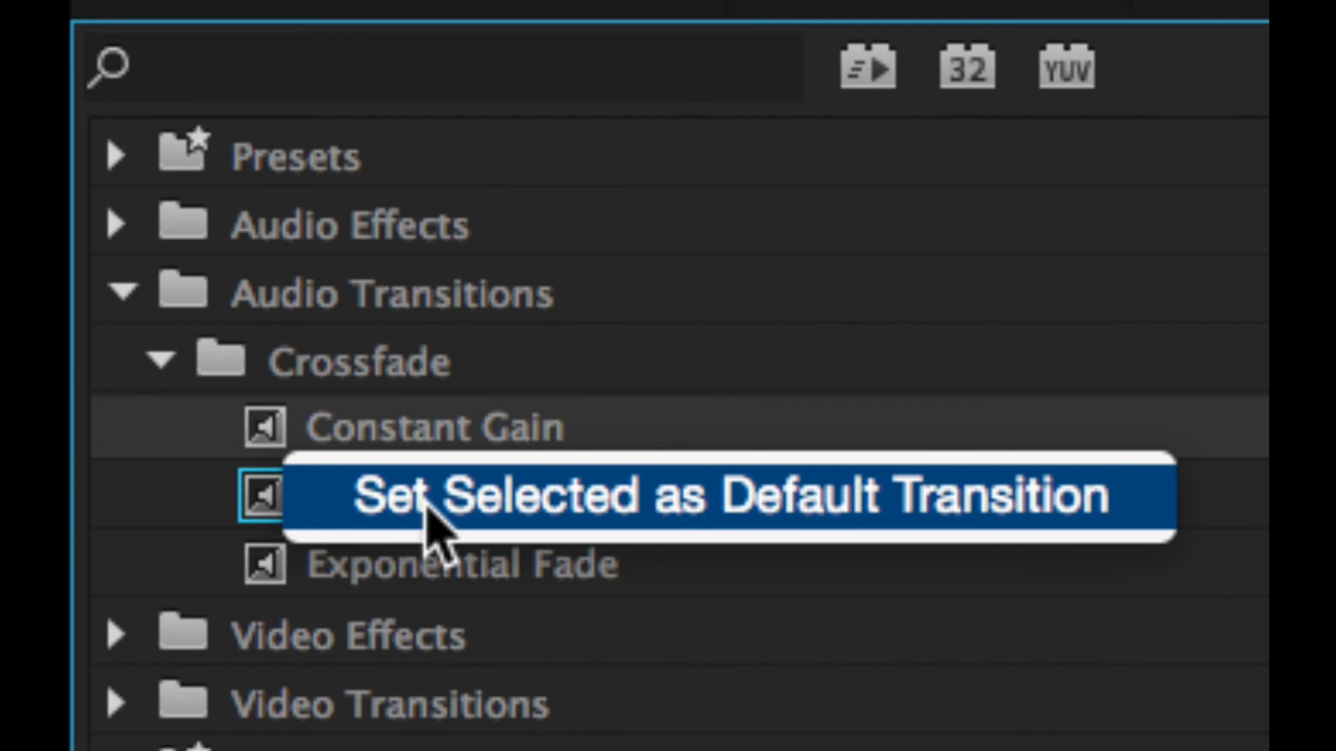
pyautogui.click(430, 532)
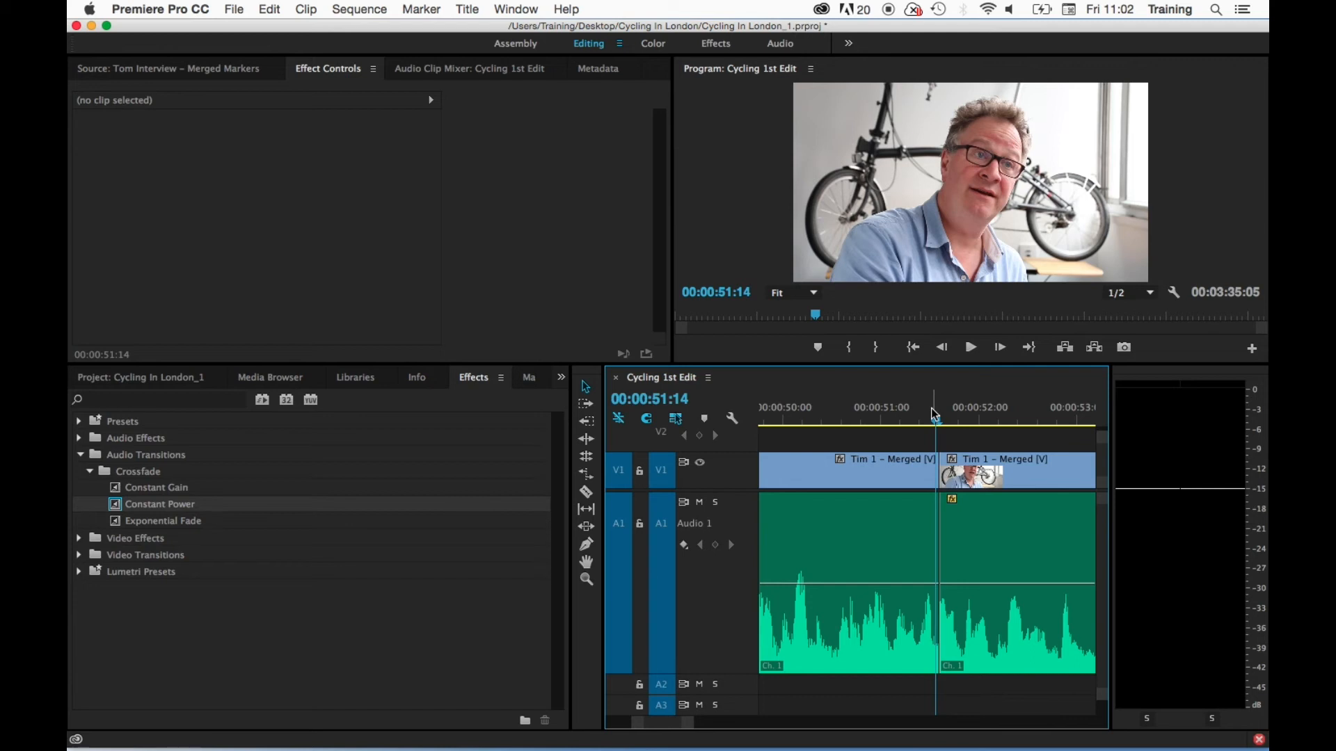
# Fit the whole sequence into the timeline view and widen the timeline area.
pyautogui.press('-')
pyautogui.press('-')
pyautogui.press('-')
pyautogui.press('-')
pyautogui.press('-')
pyautogui.press('-')
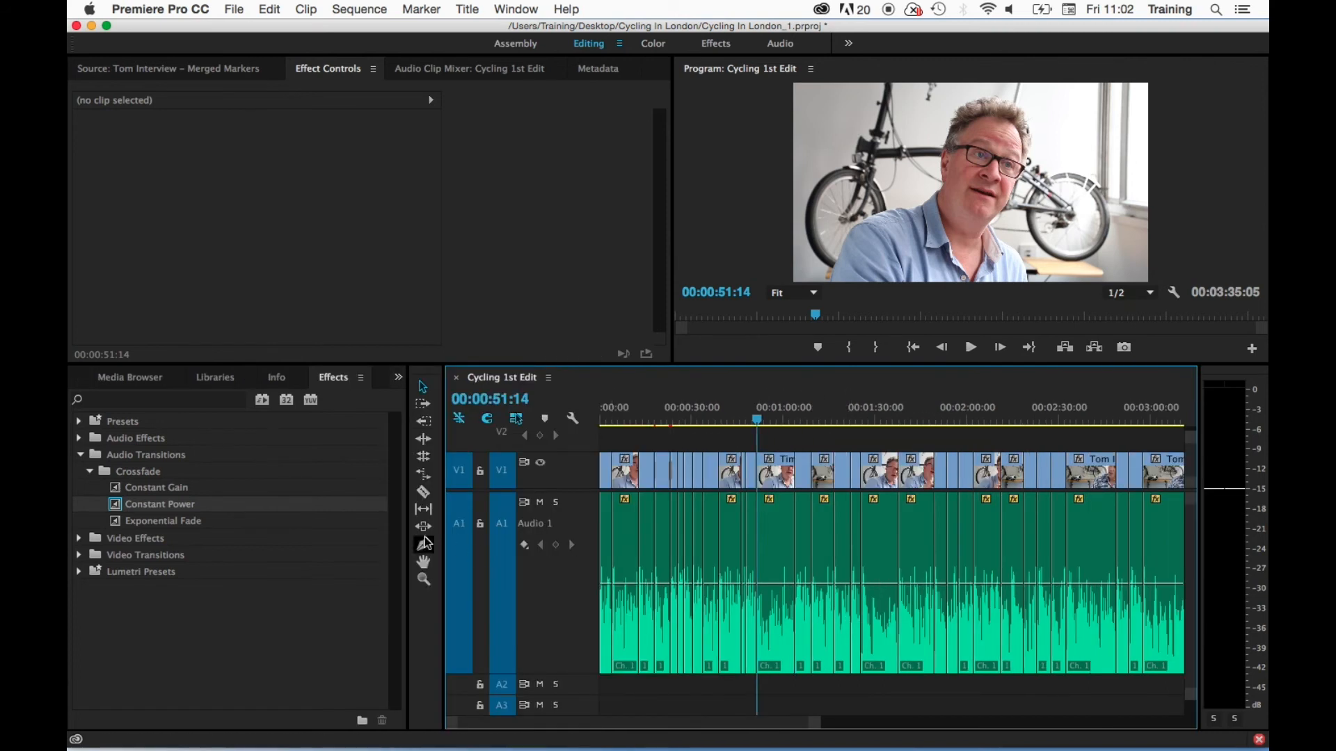
pyautogui.moveTo(443, 529); pyautogui.dragTo(404, 523)
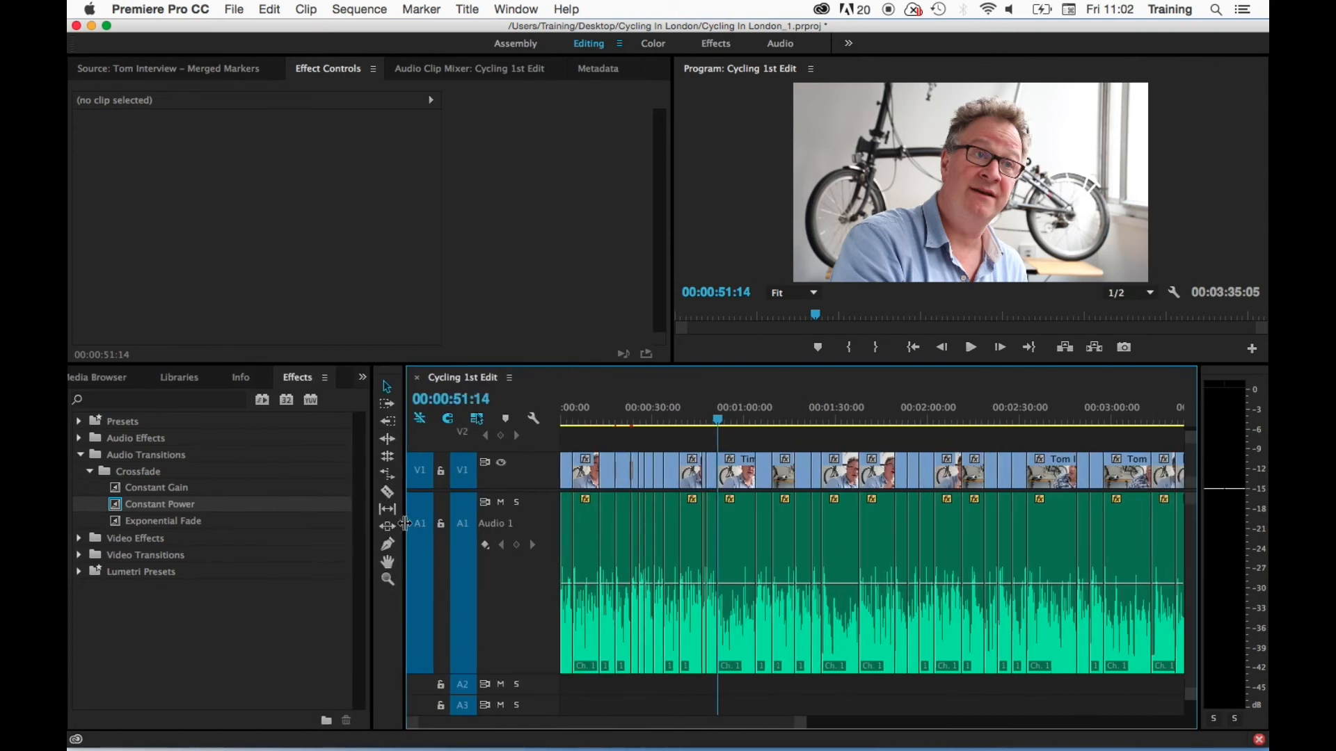
pyautogui.moveTo(405, 523); pyautogui.dragTo(356, 515)
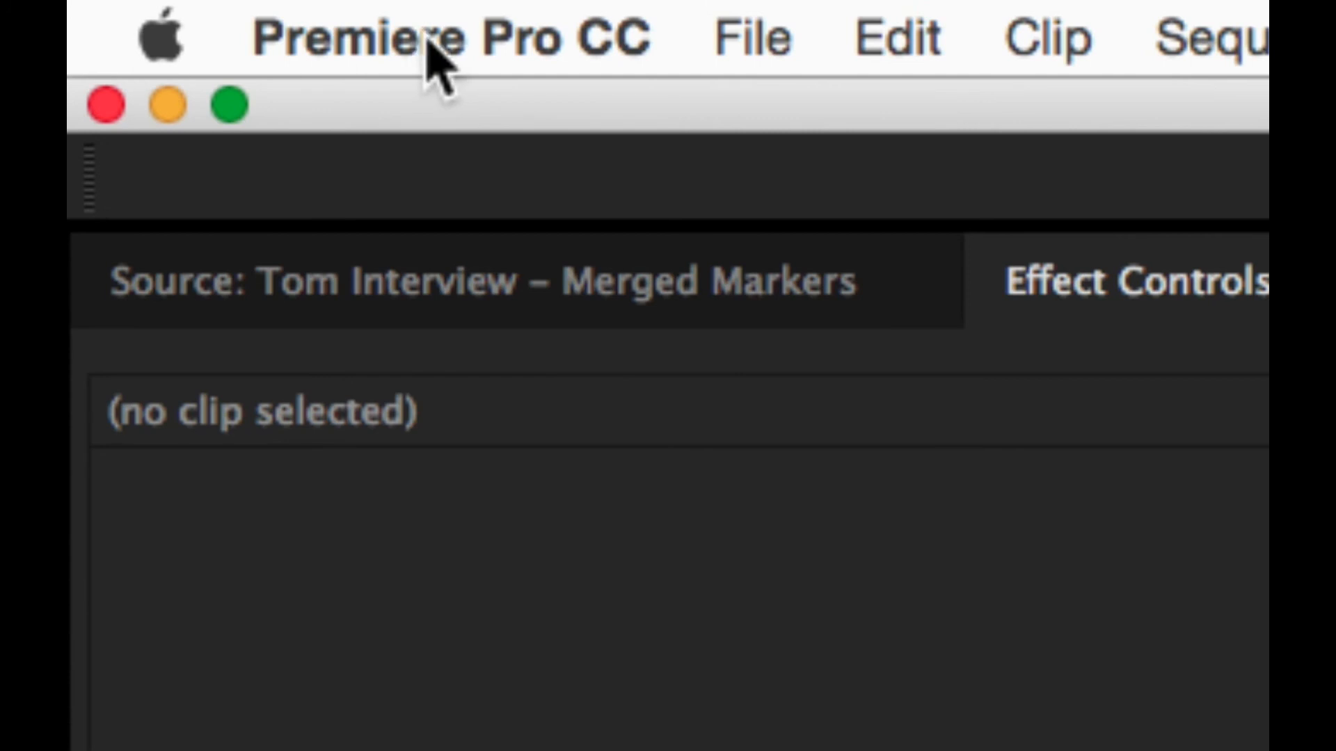
# Set the audio transition default duration to 12 frames in the General preferences.
pyautogui.click(421, 38)
pyautogui.moveTo(489, 247)
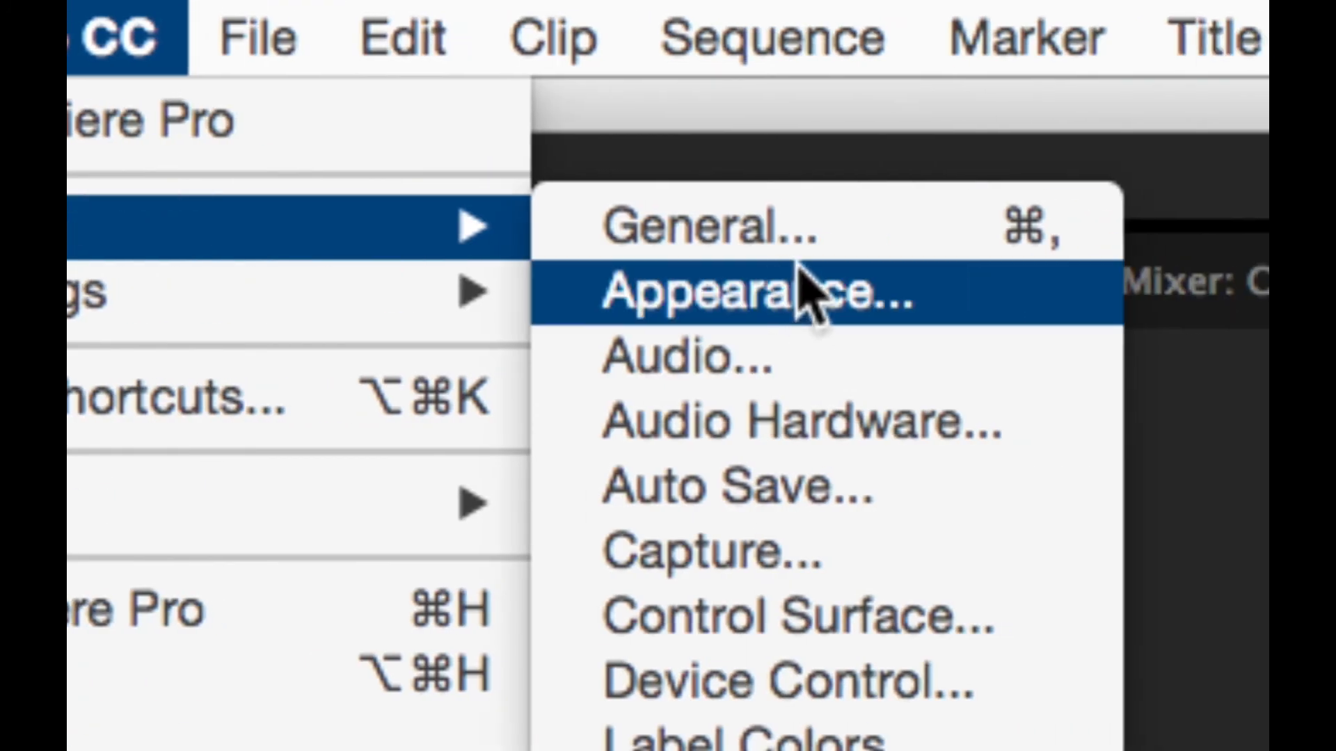
pyautogui.click(792, 249)
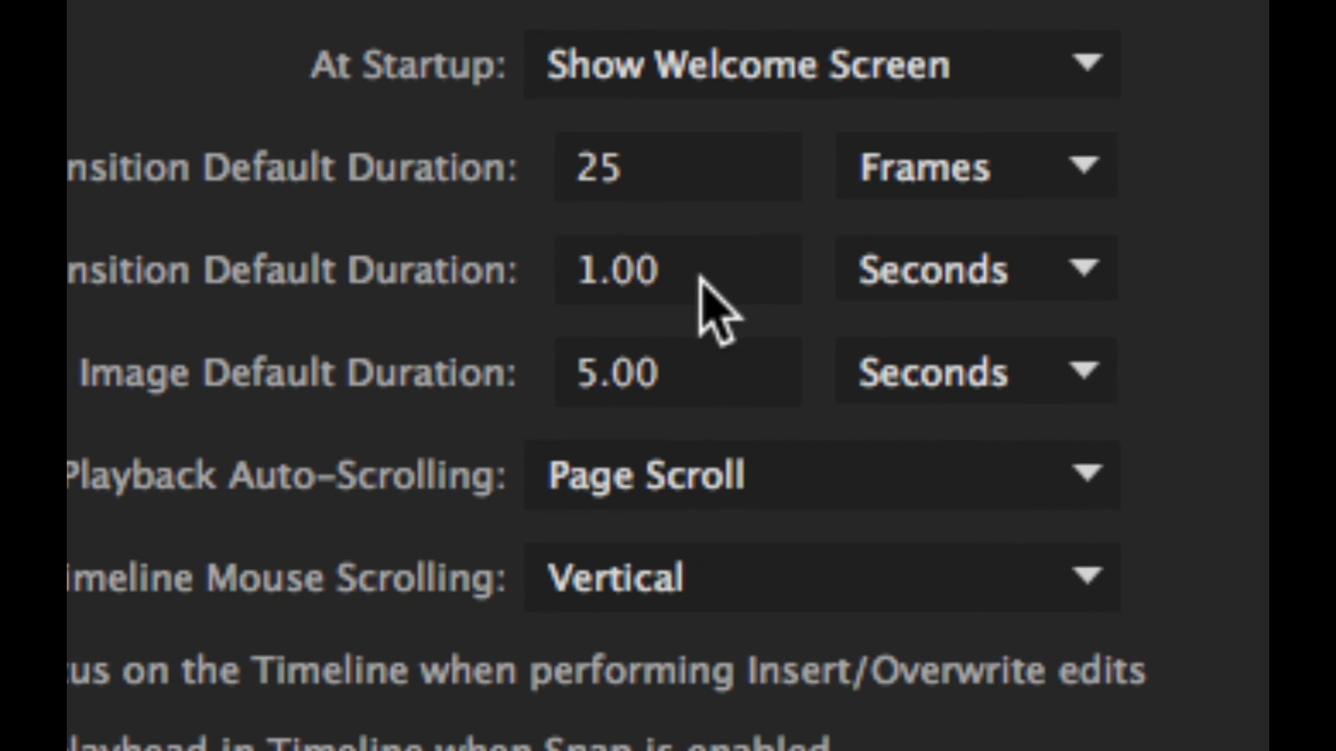
pyautogui.click(911, 263)
pyautogui.click(922, 333)
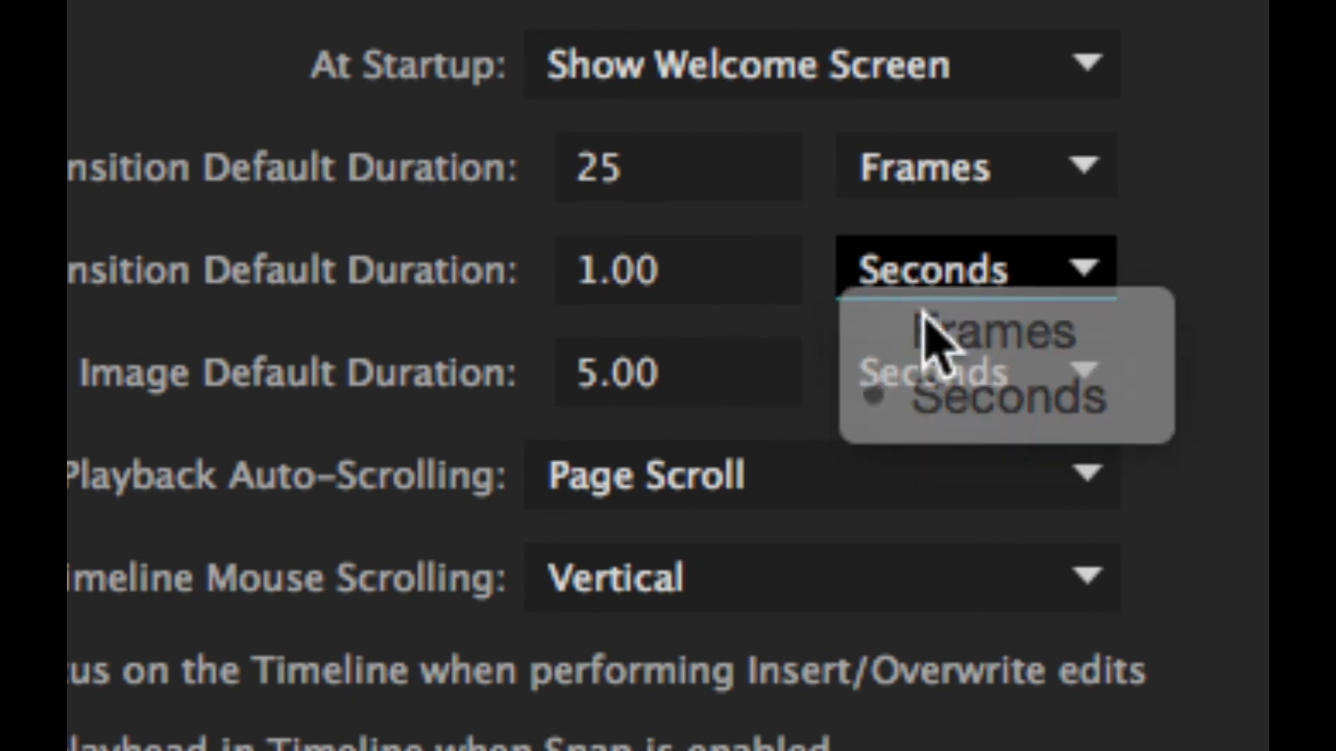
pyautogui.click(930, 279)
pyautogui.click(934, 411)
pyautogui.click(933, 279)
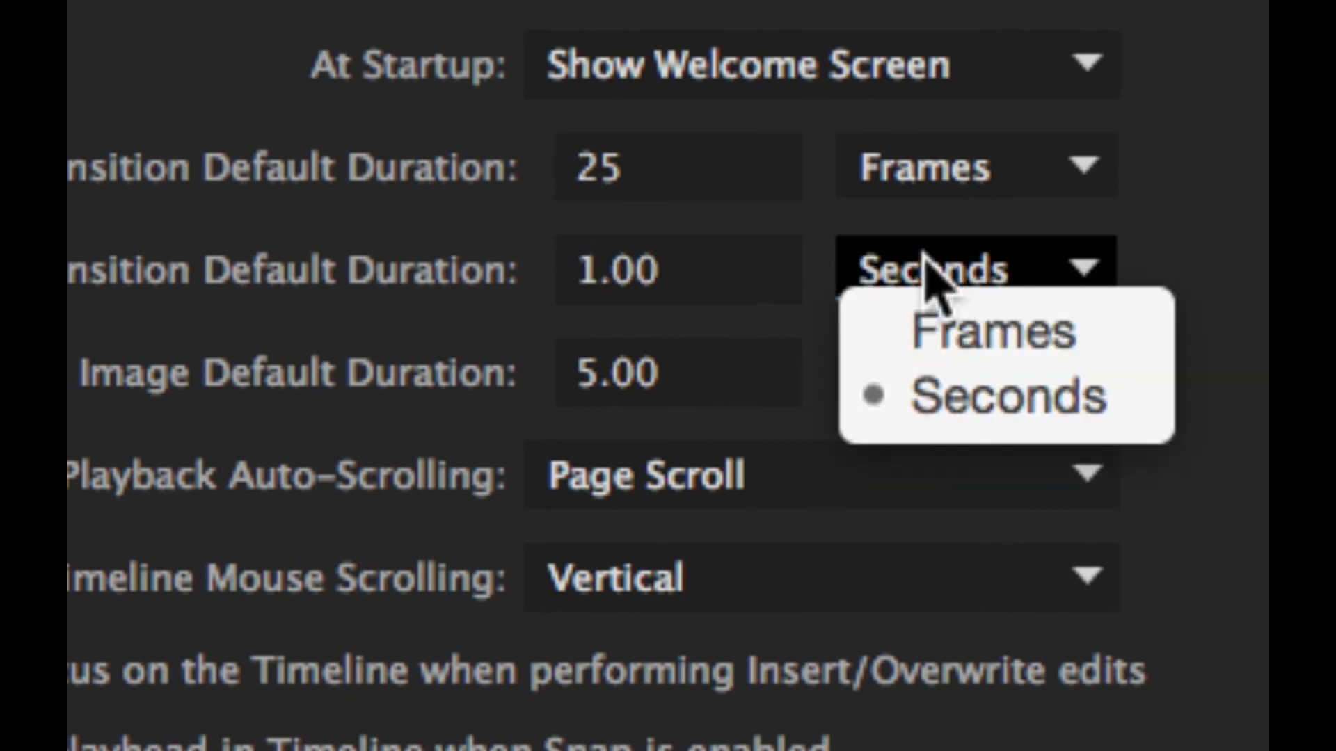
pyautogui.click(941, 341)
pyautogui.doubleClick(650, 270)
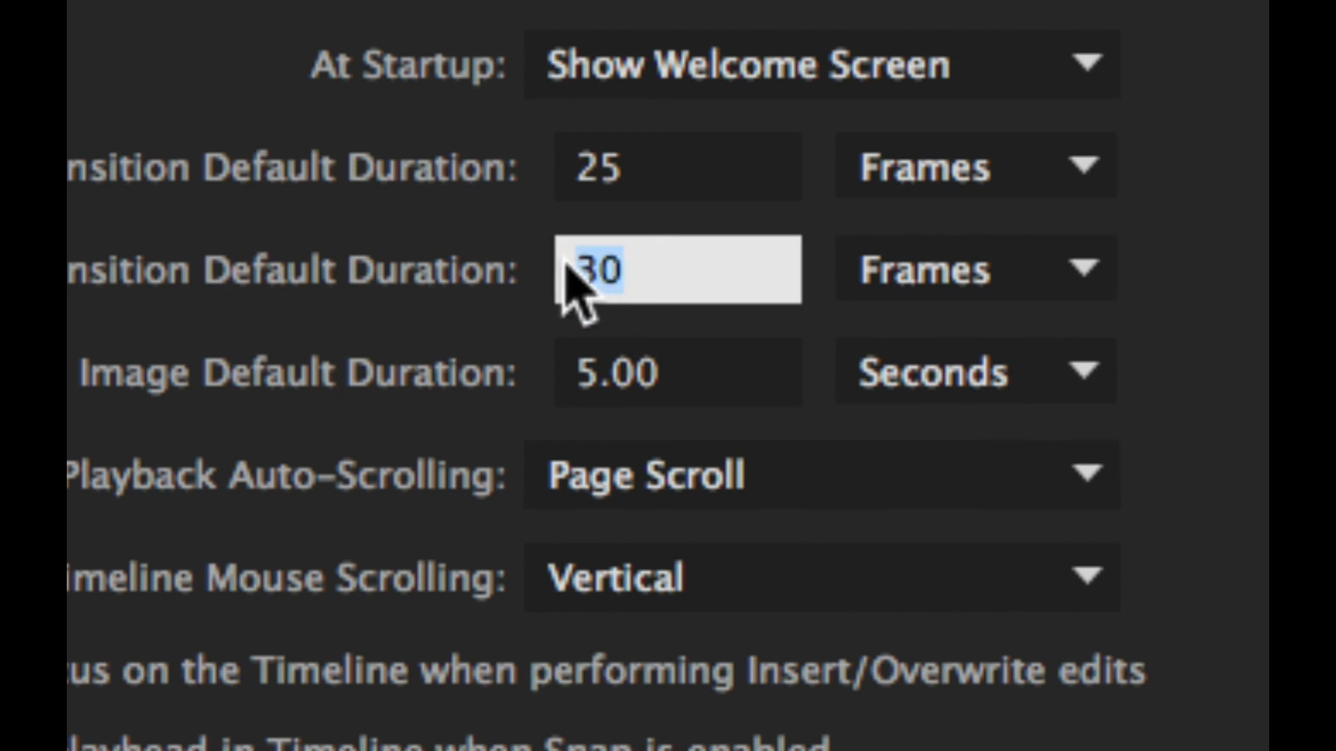
pyautogui.write('12')
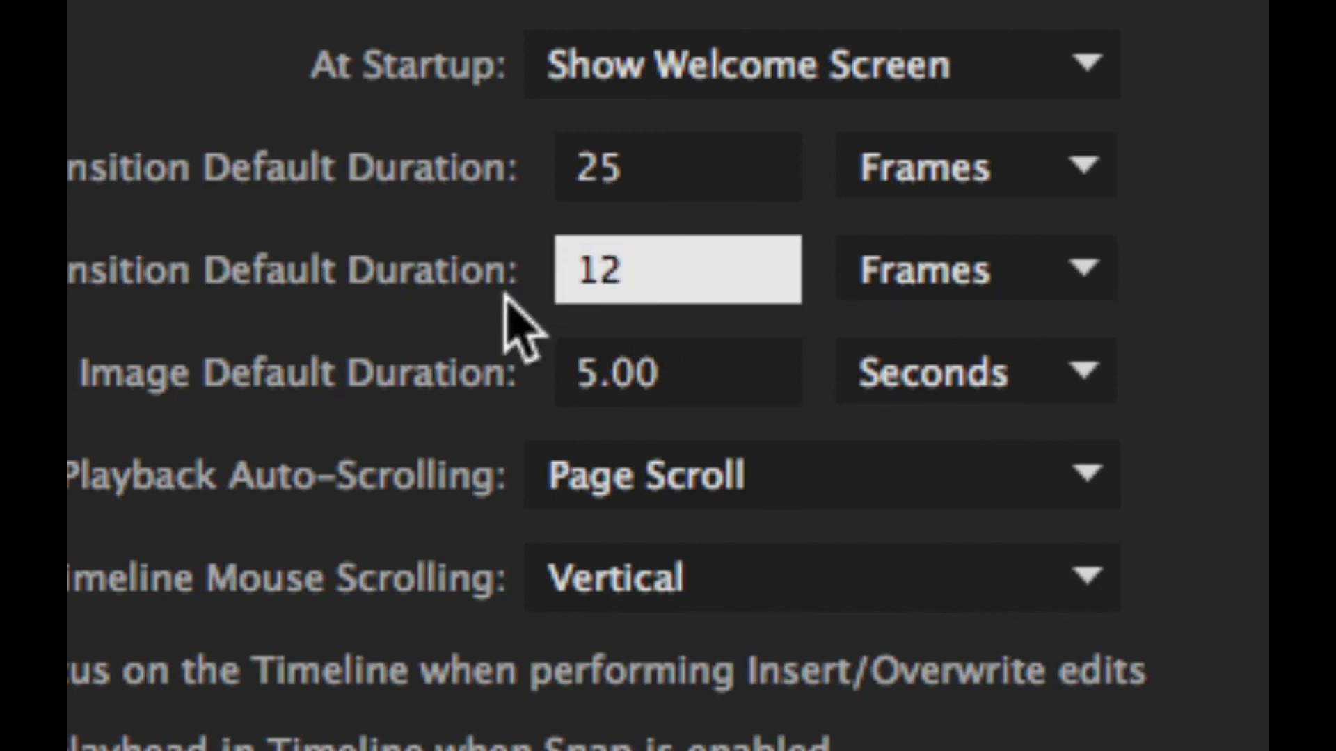
pyautogui.click(933, 647)
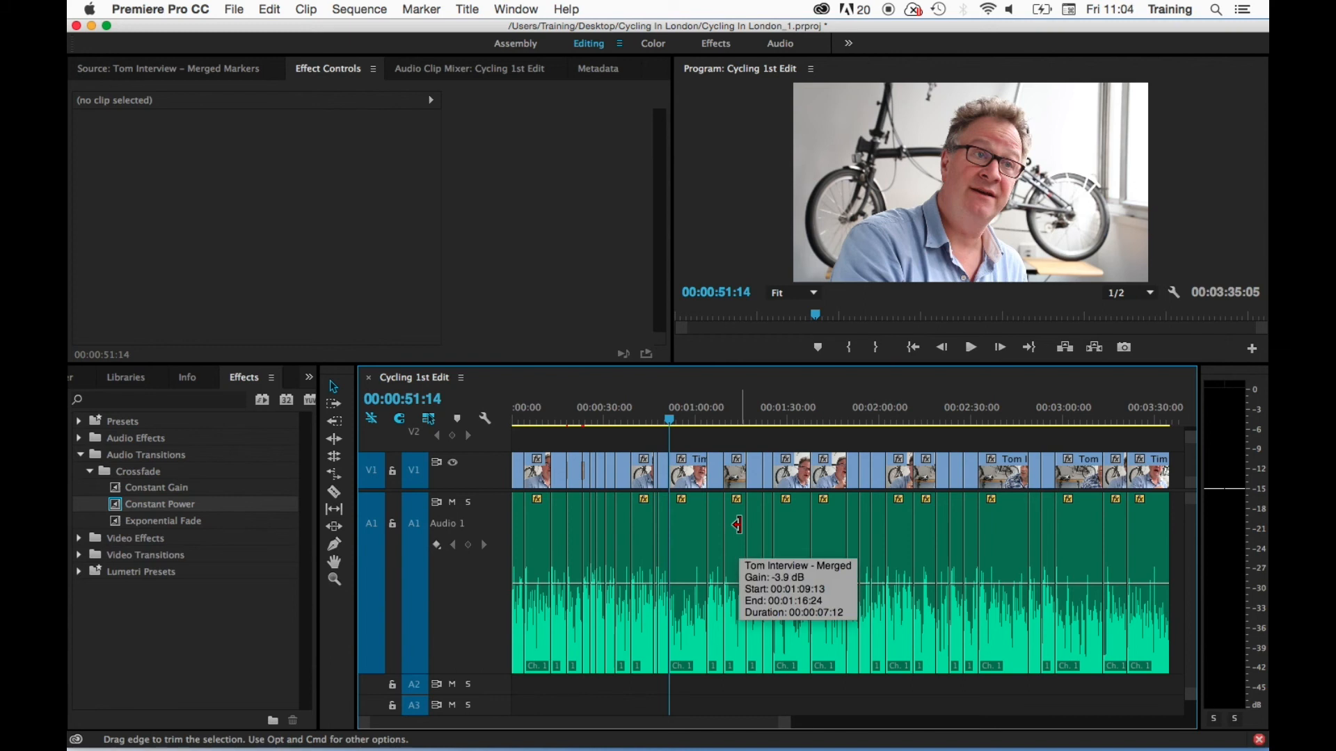
# Select all clips in the sequence and apply the default audio transition to their cuts.
pyautogui.press('super+a')
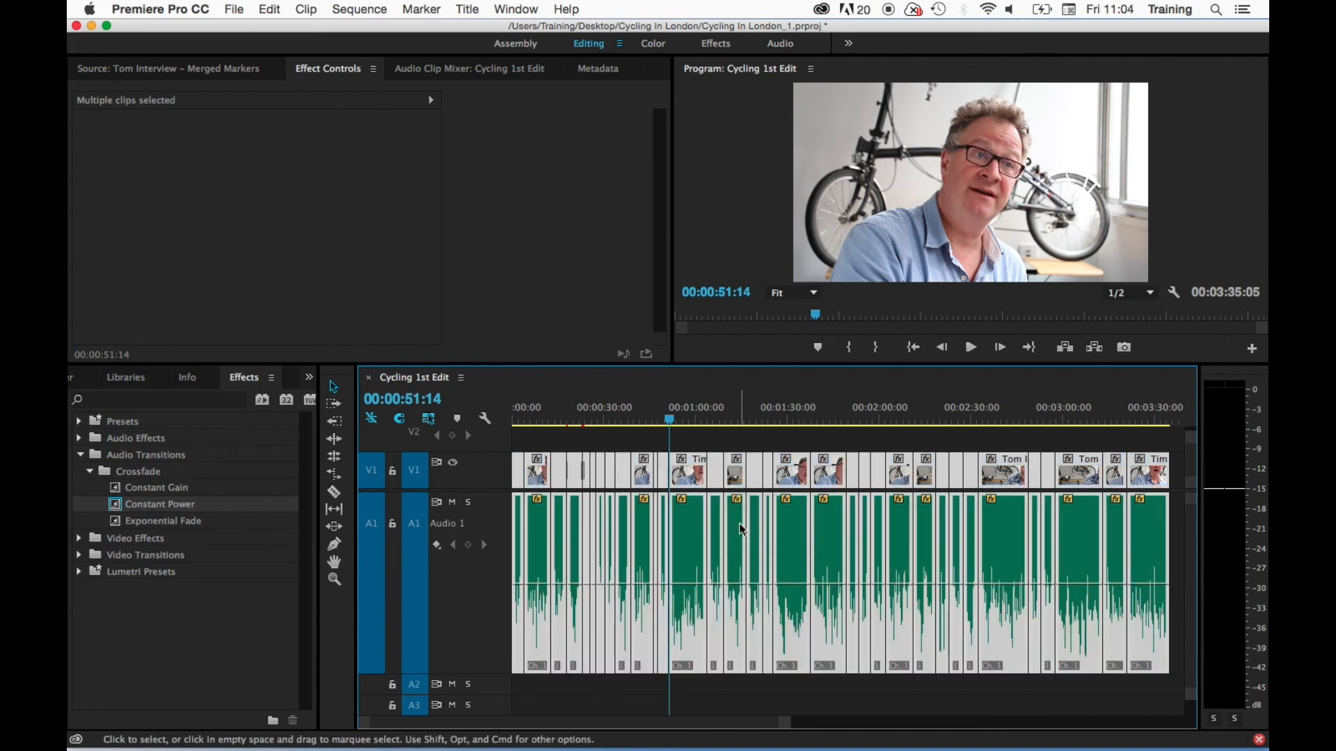
pyautogui.click(1157, 697)
pyautogui.moveTo(1159, 698); pyautogui.dragTo(497, 442)
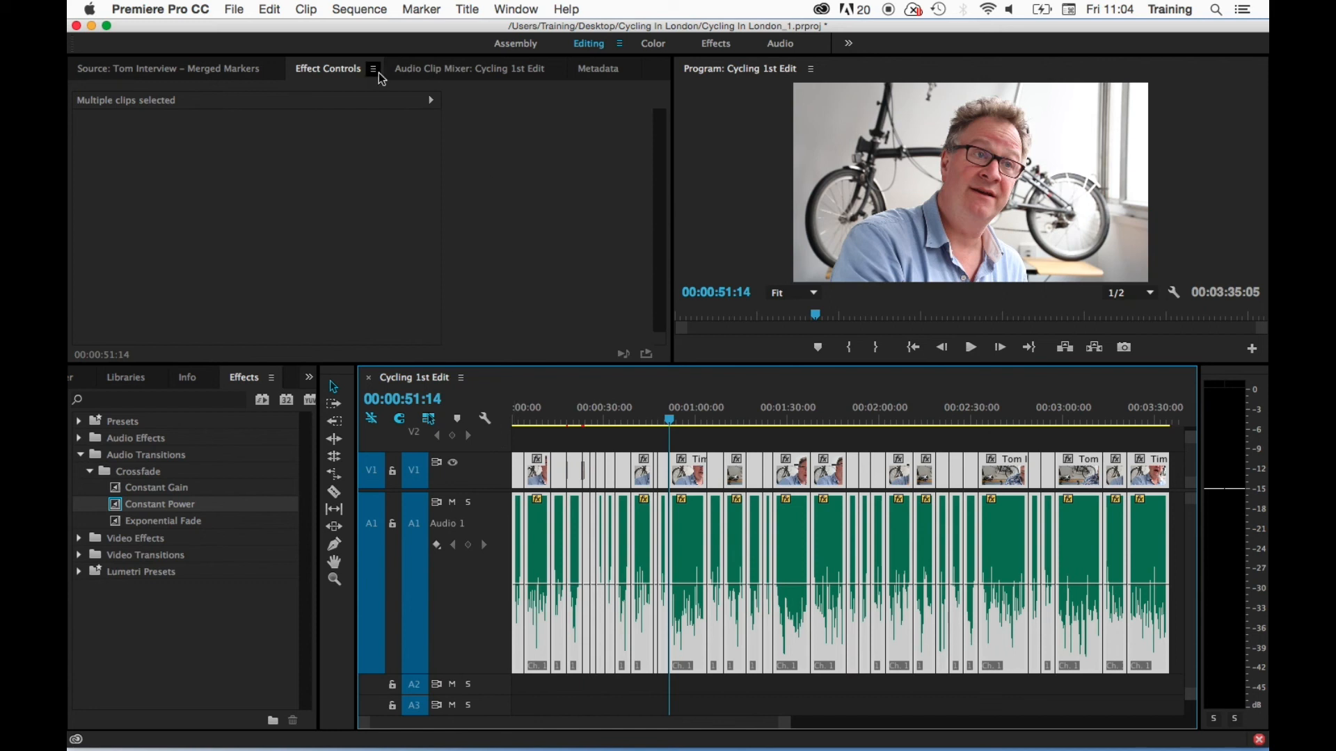
pyautogui.click(369, 10)
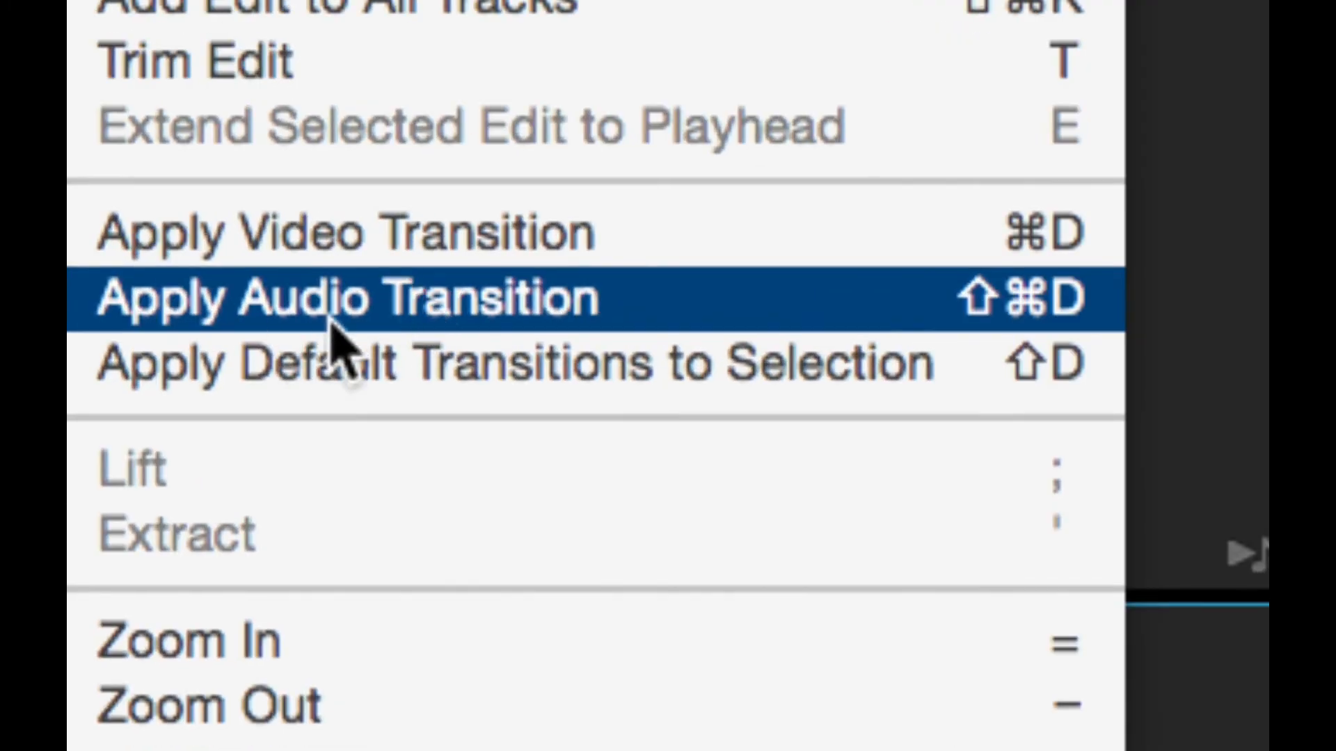
pyautogui.click(515, 323)
# Examine the Constant Power crossfades on the track A1 cuts around 00:00:24:08 and the clips that follow.
pyautogui.click(587, 414)
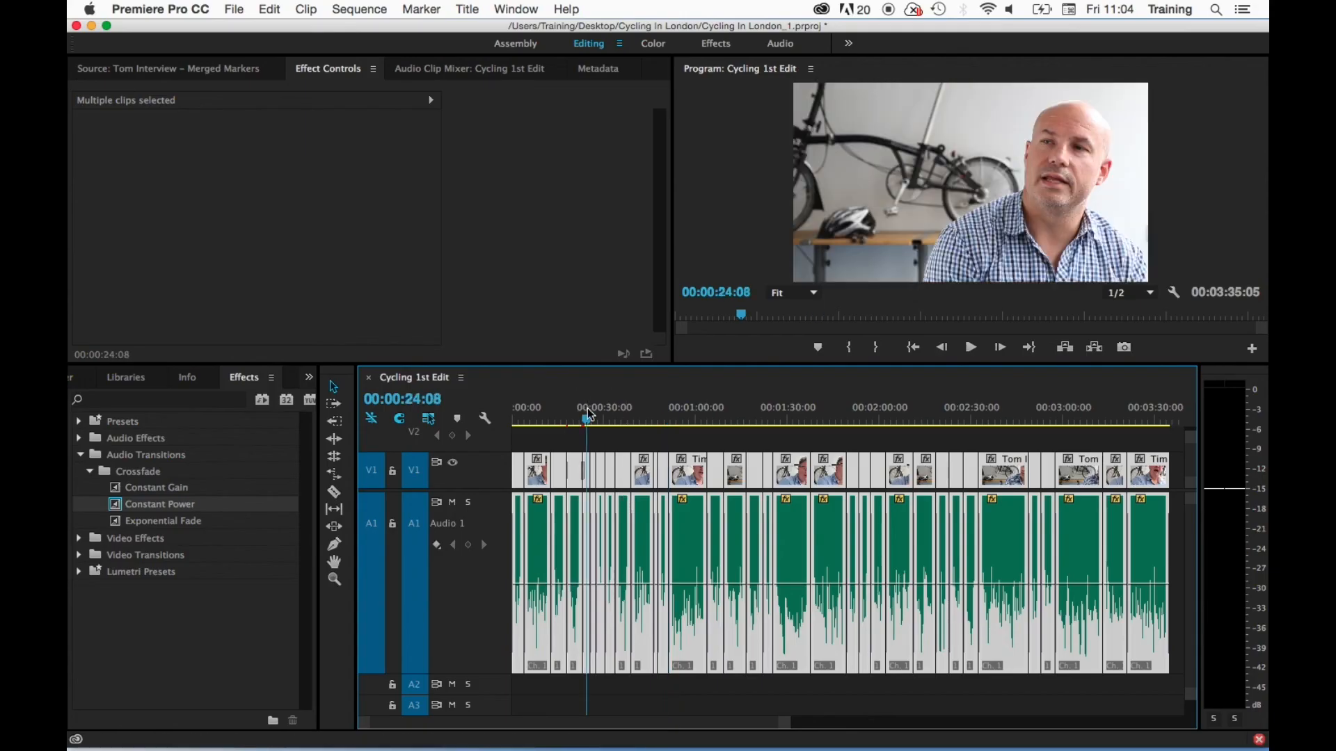
pyautogui.press('=')
pyautogui.press('=')
pyautogui.press('=')
pyautogui.press('=')
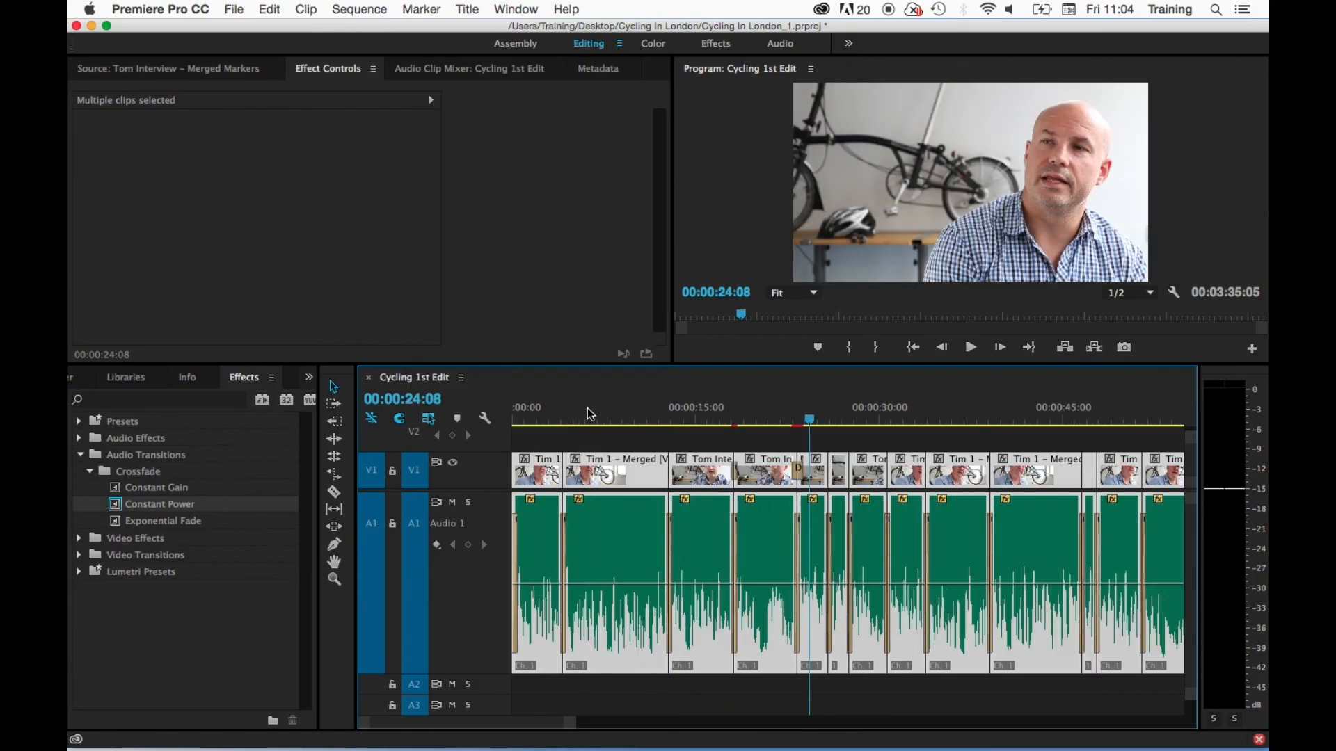
pyautogui.press('=')
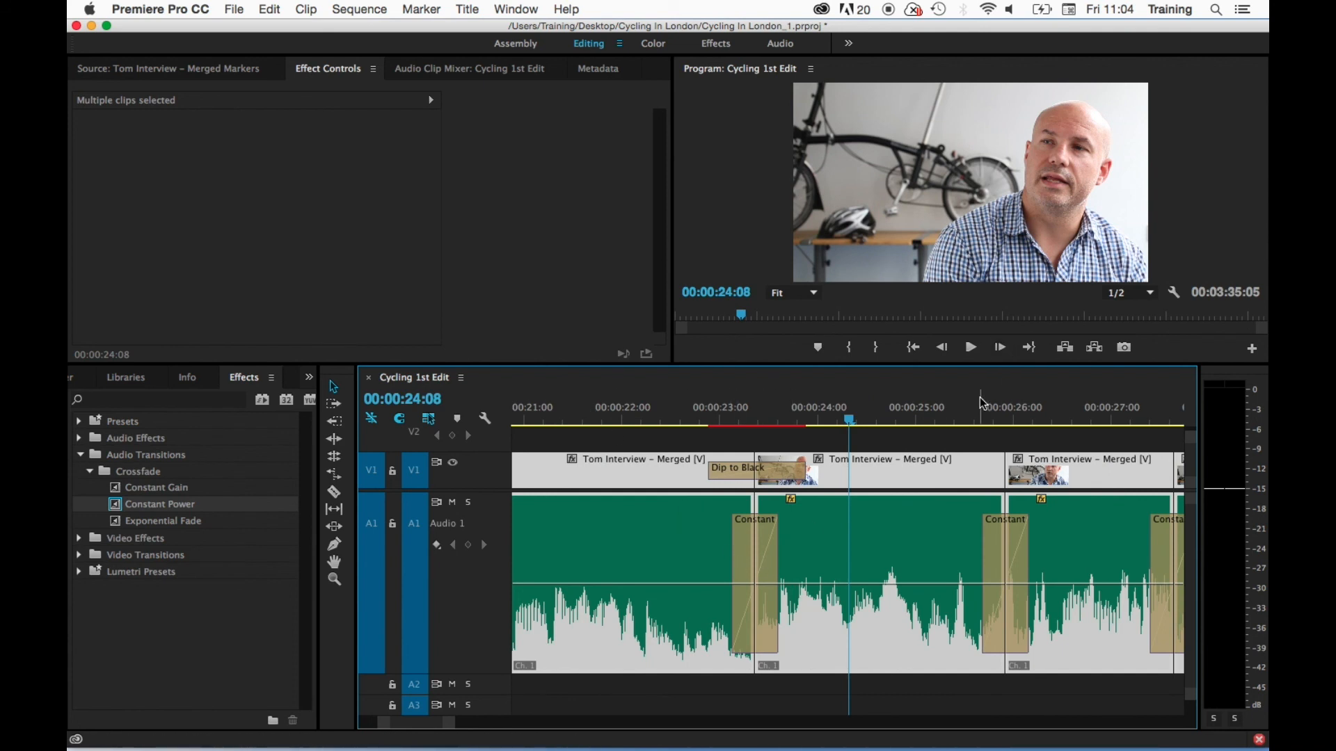
pyautogui.scroll(-5, 982, 405)
pyautogui.scroll(-9, 887, 560)
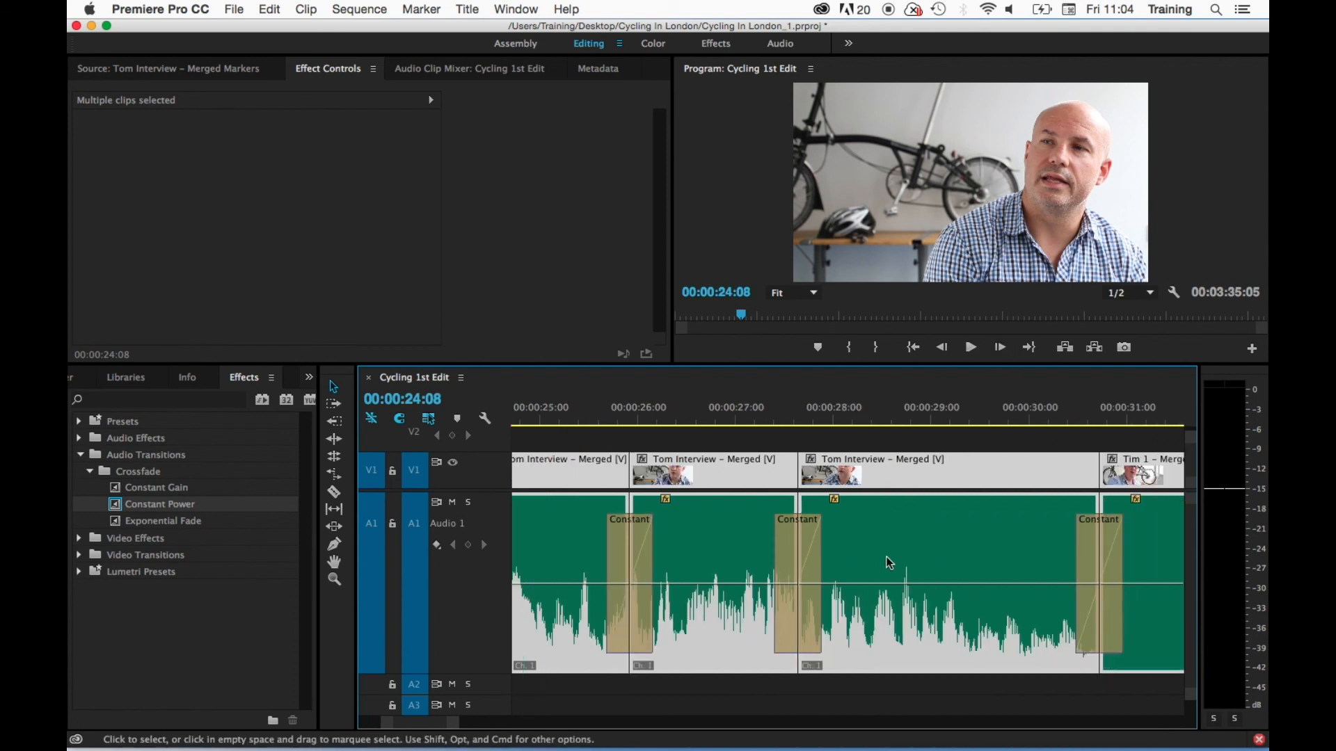
# Examine the crossfades through to the end of the sequence, placing the playhead at 00:03:34:12.
pyautogui.press('-')
pyautogui.press('-')
pyautogui.press('-')
pyautogui.hscroll(20, 889, 563)
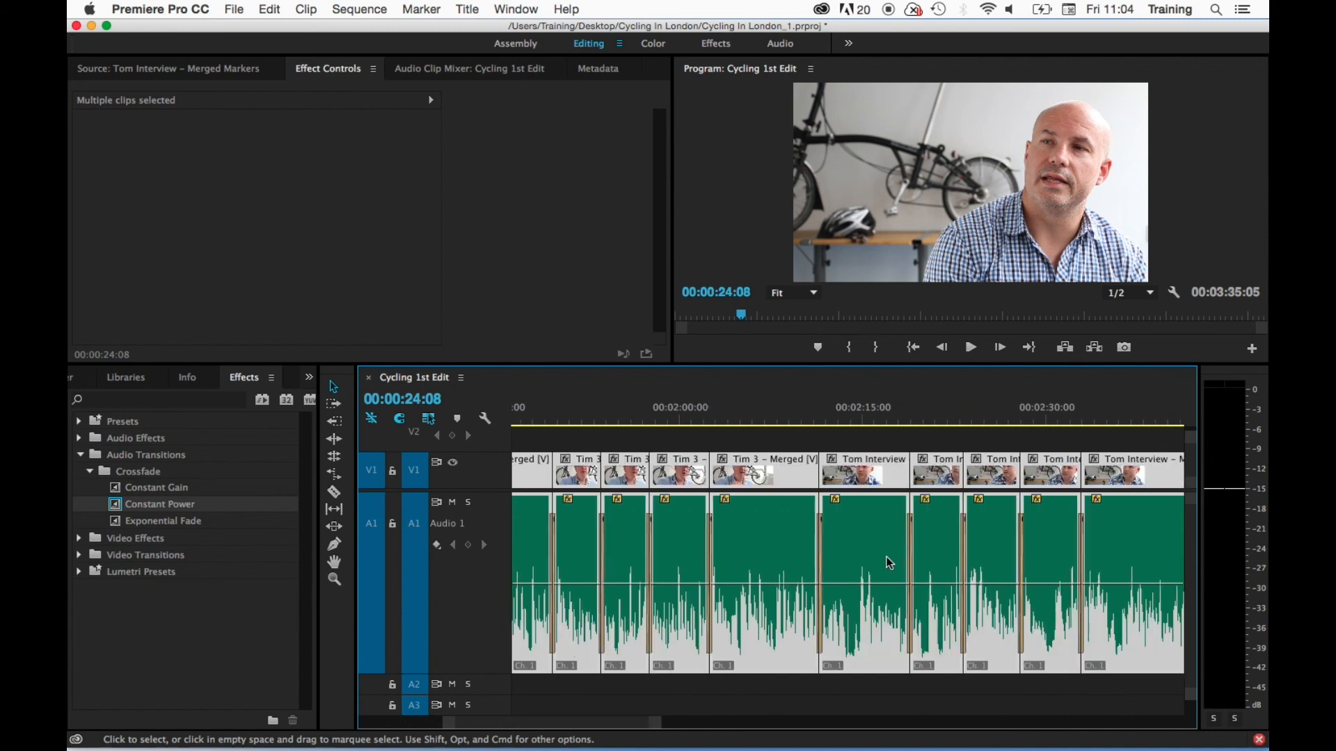
pyautogui.hscroll(-10, 889, 563)
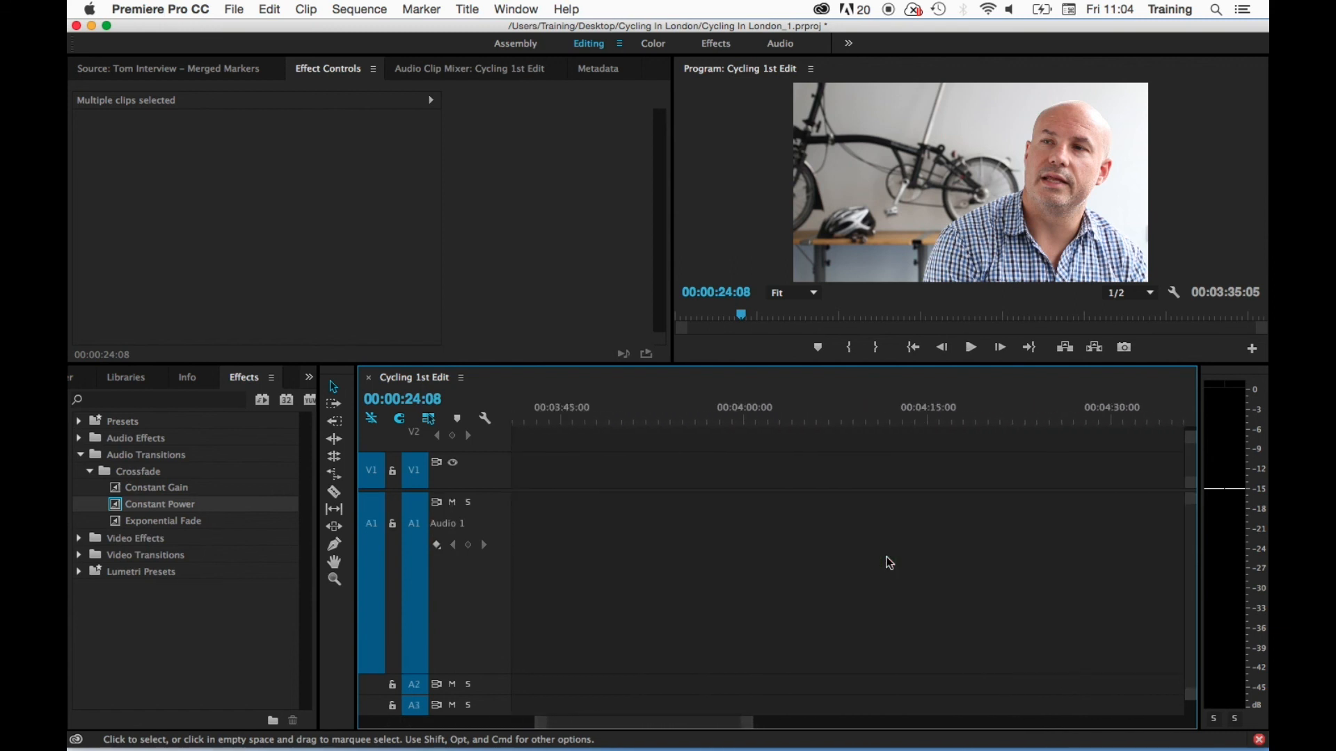
pyautogui.moveTo(997, 420); pyautogui.dragTo(984, 421)
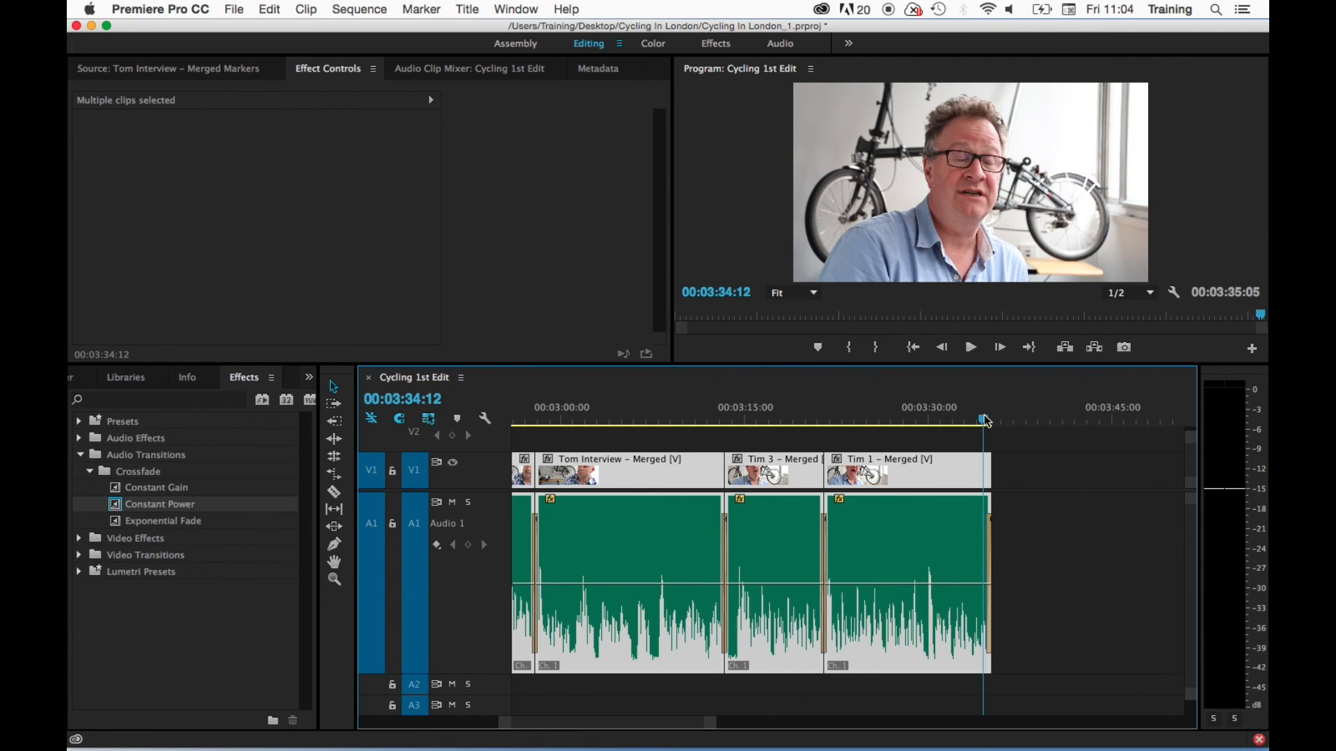
# Check the duration setting of the Constant Power transition on the A1 cut near 00:03:21:12.
pyautogui.press('=')
pyautogui.press('=')
pyautogui.press('=')
pyautogui.press('=')
pyautogui.press('=')
pyautogui.hscroll(-10, 986, 421)
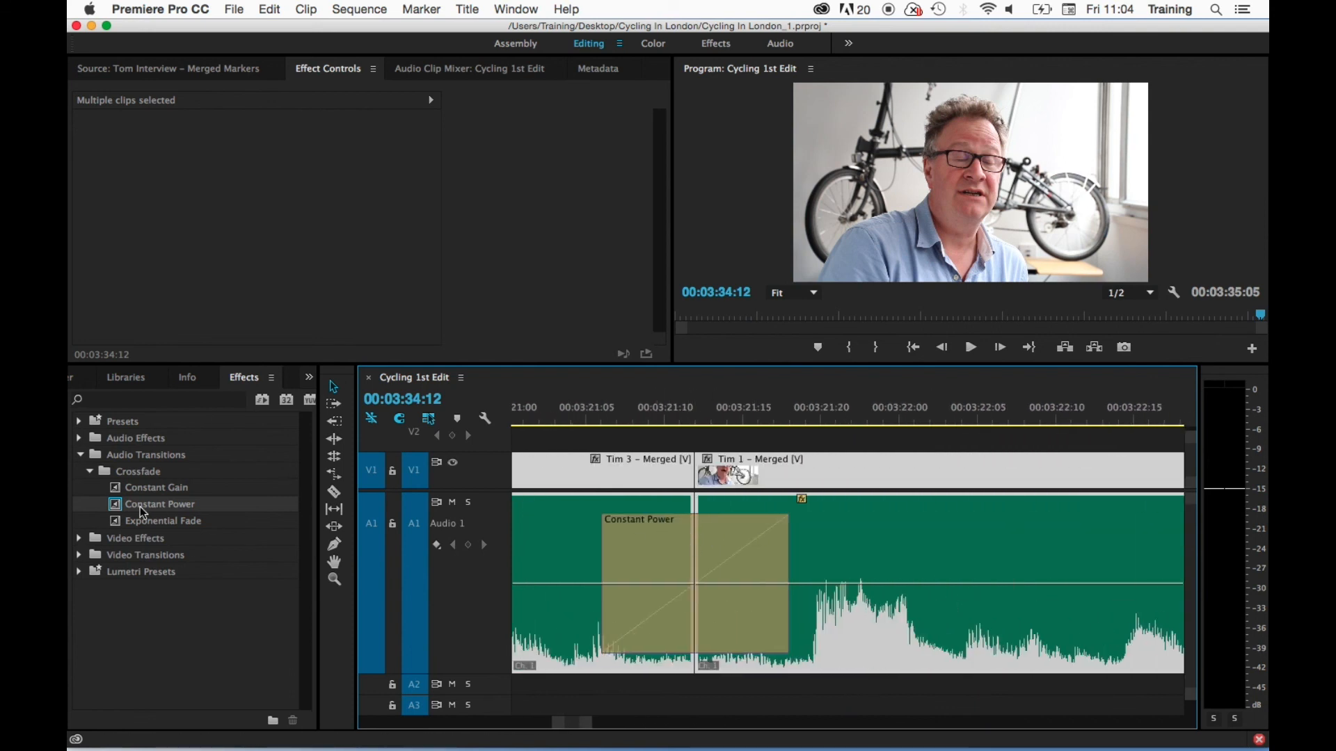
pyautogui.click(633, 575)
pyautogui.doubleClick(687, 573)
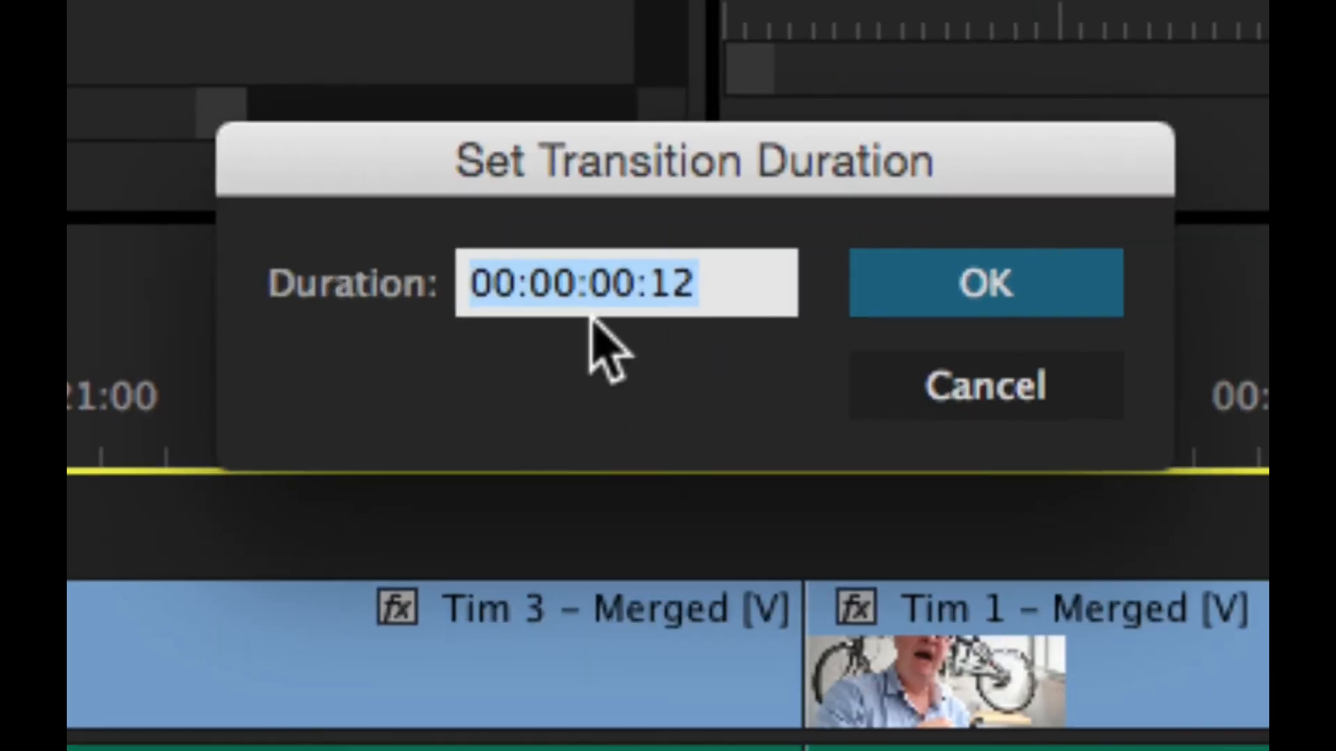
pyautogui.press('Return')
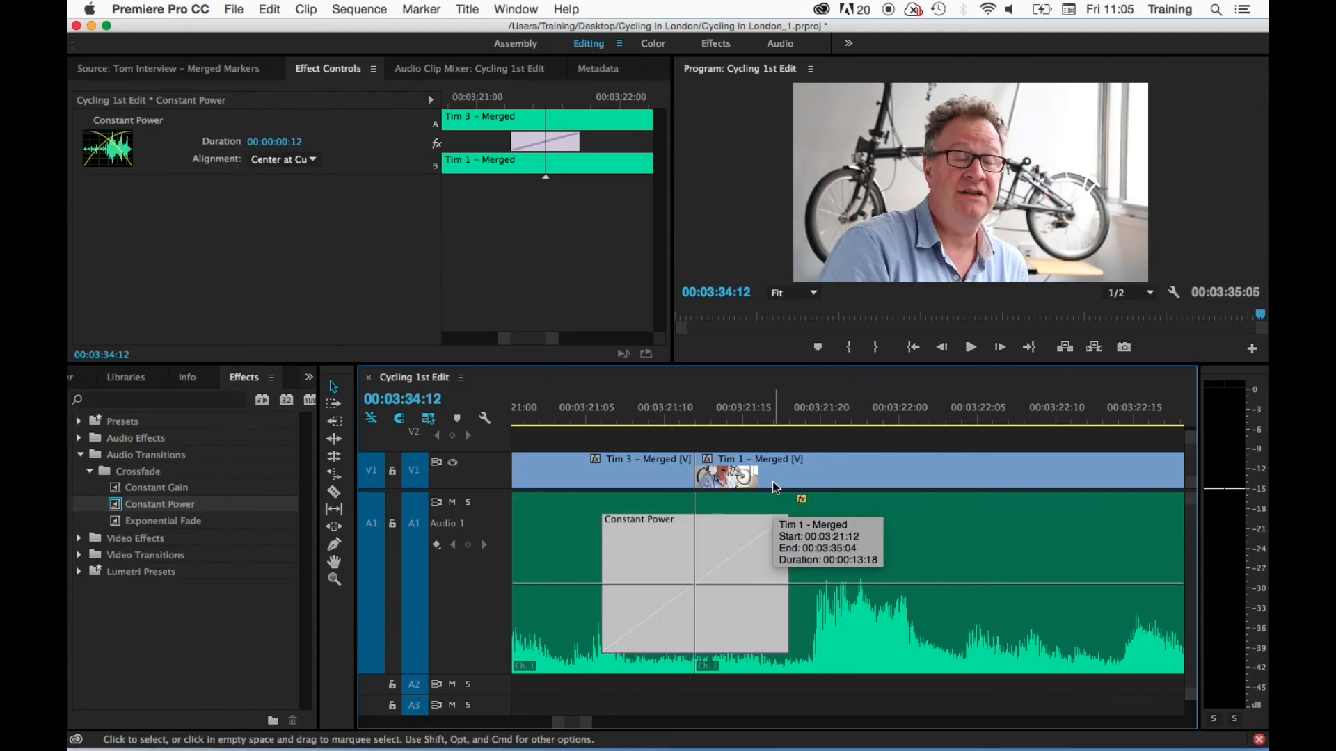
# Shift the Constant Power transition off-centre around the A1 cut near 00:03:21:12.
pyautogui.moveTo(747, 524); pyautogui.dragTo(668, 567)
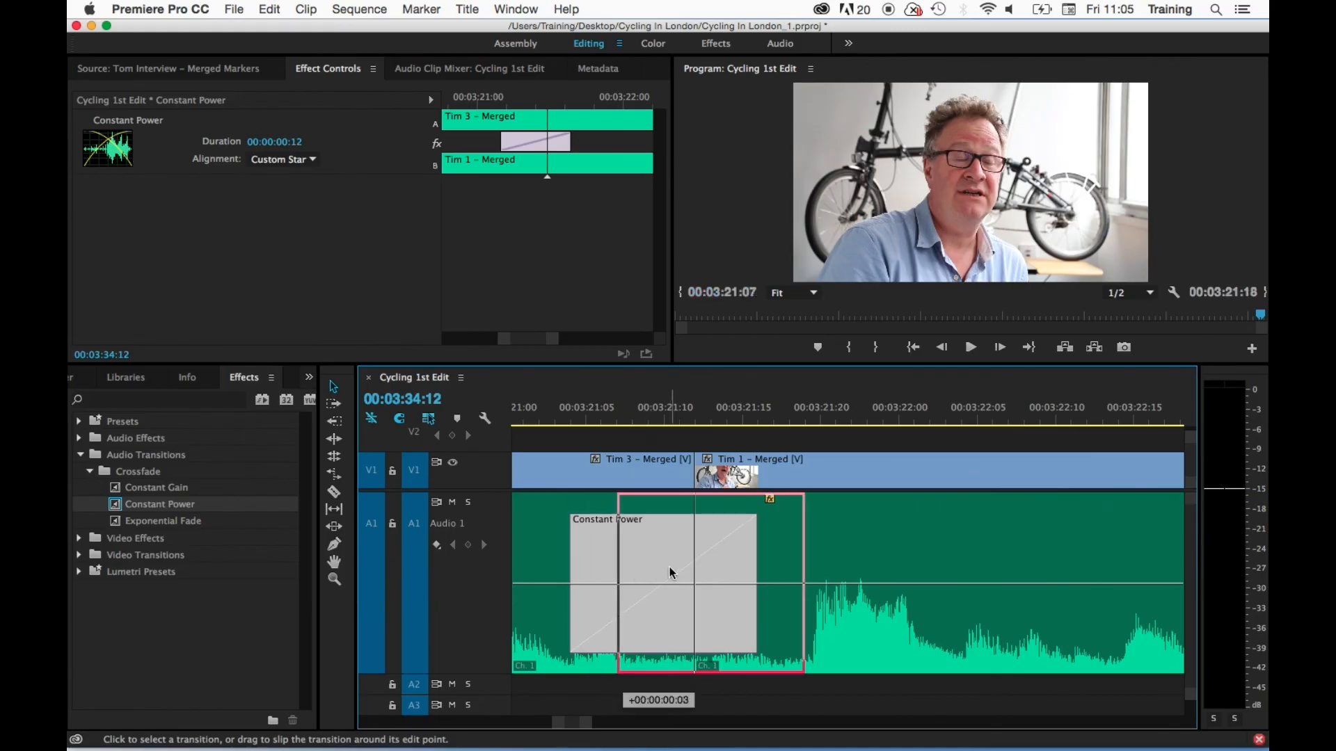